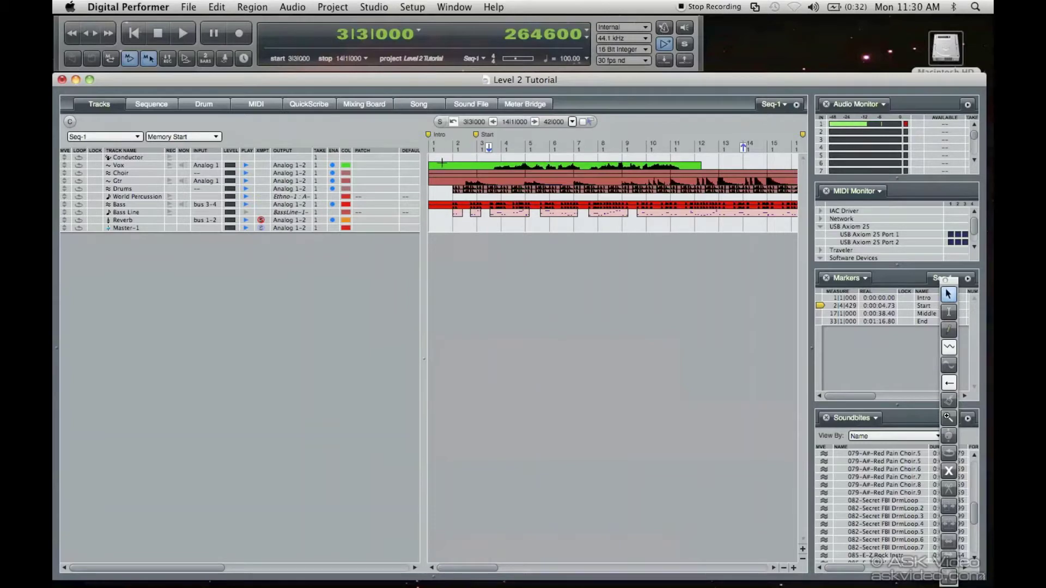
# Step: Open the Vox soundbite's pitch notes in the Sequence Editor and close the lower Tracks pane
pyautogui.doubleClick(534, 169)
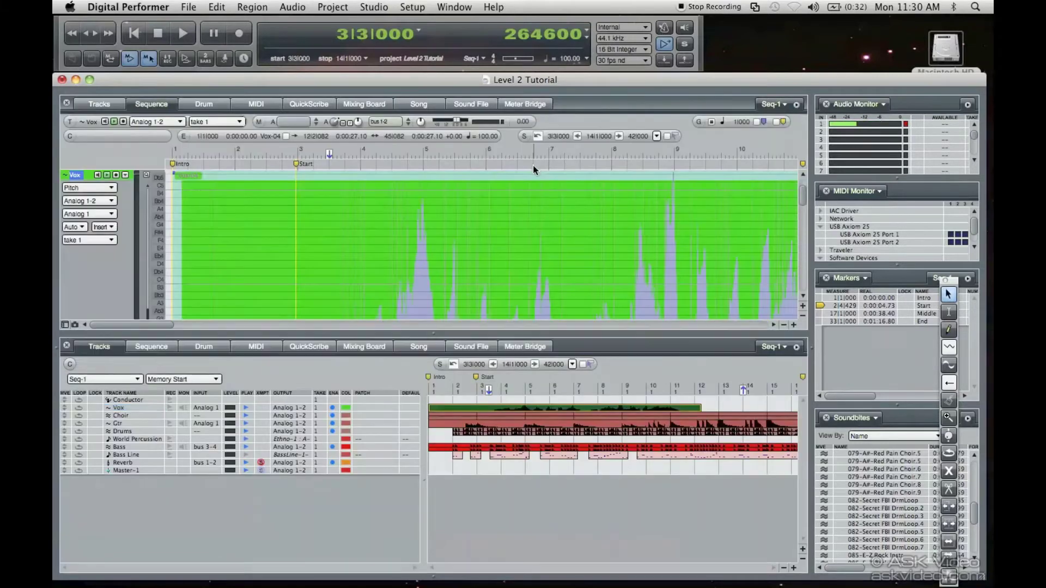
pyautogui.moveTo(800, 198); pyautogui.dragTo(801, 218)
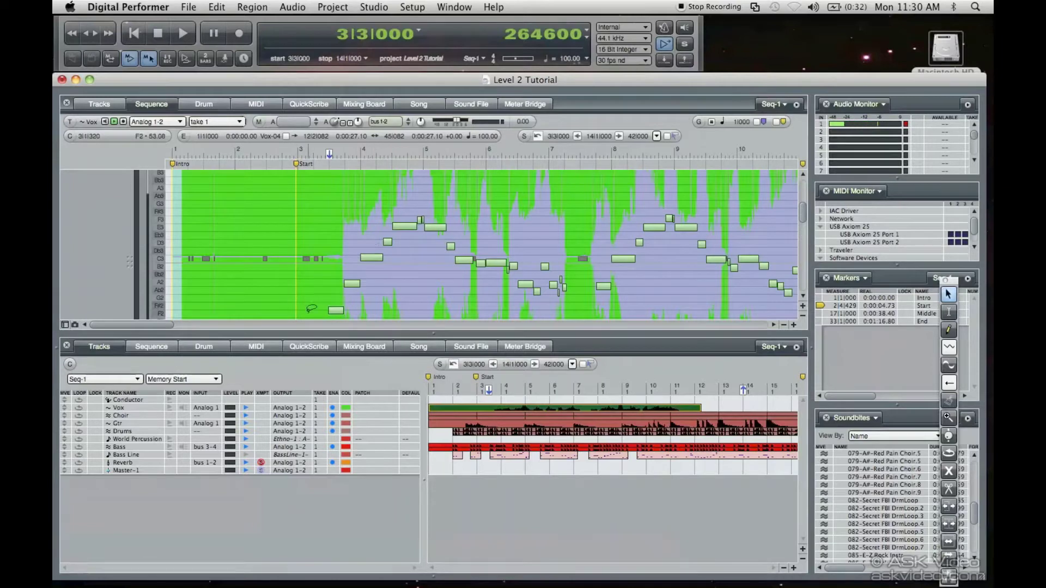
pyautogui.click(66, 346)
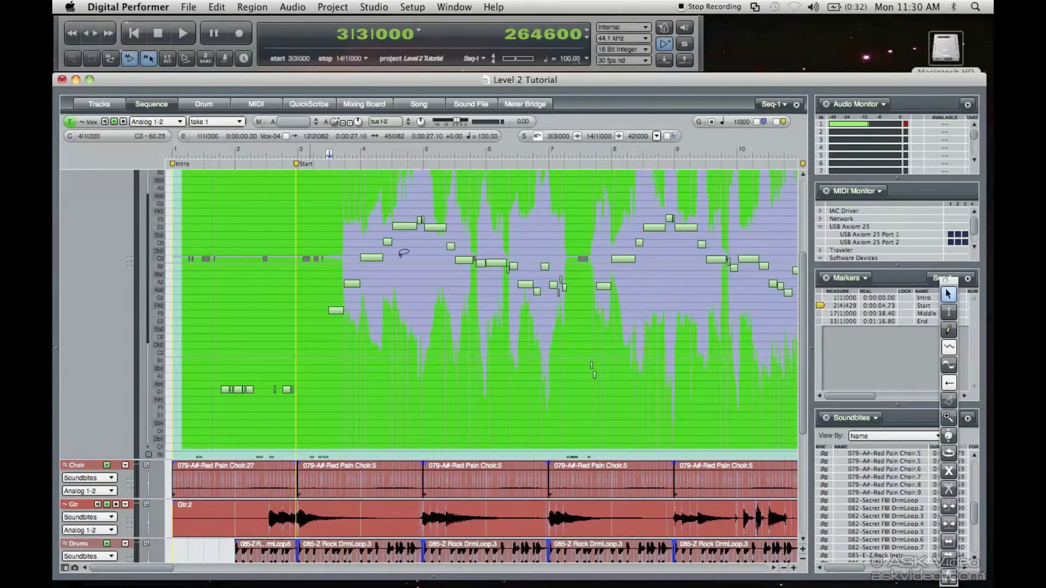
# Step: Scroll up and bring up the Vox track's Size submenu
pyautogui.scroll(5, 629, 168)
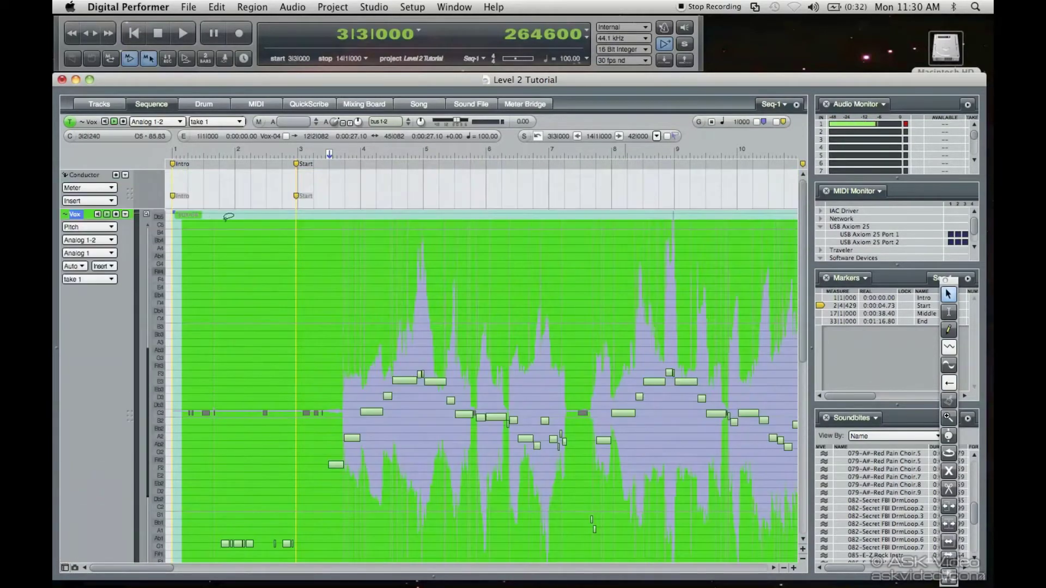
pyautogui.click(126, 216)
pyautogui.moveTo(128, 218)
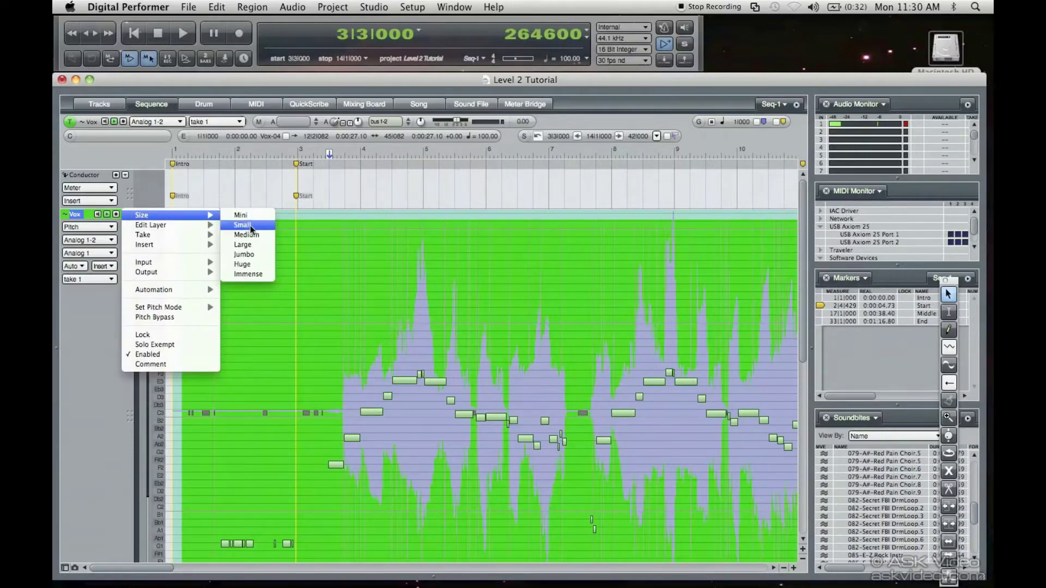
# Step: Resize the Vox track to Large, then to Immense
pyautogui.click(243, 245)
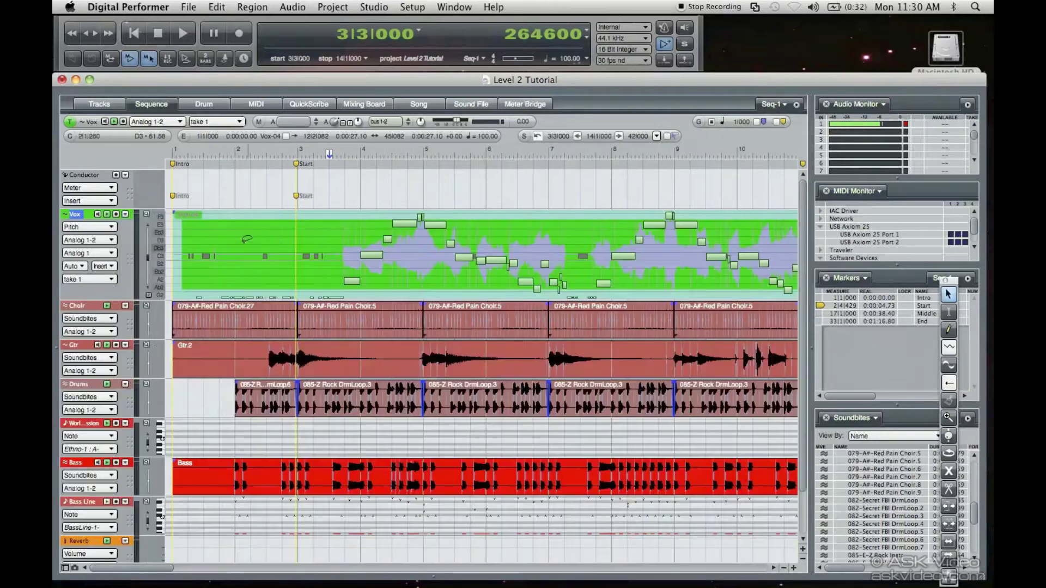
pyautogui.click(126, 215)
pyautogui.moveTo(127, 217)
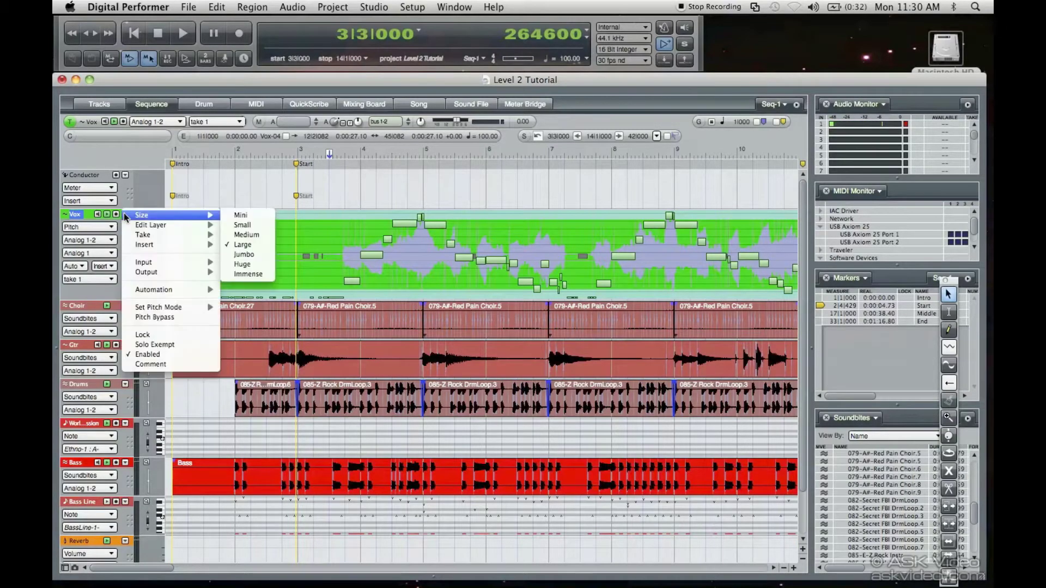
pyautogui.click(256, 274)
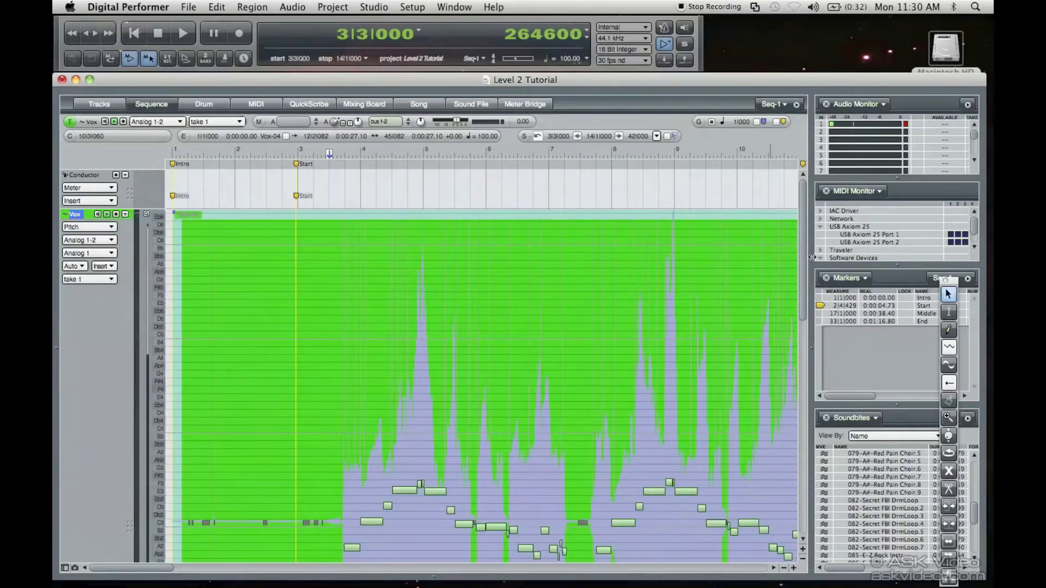
# Step: Select the Vox pitch notes from measure 3 onward and copy them
pyautogui.moveTo(802, 252); pyautogui.dragTo(818, 326)
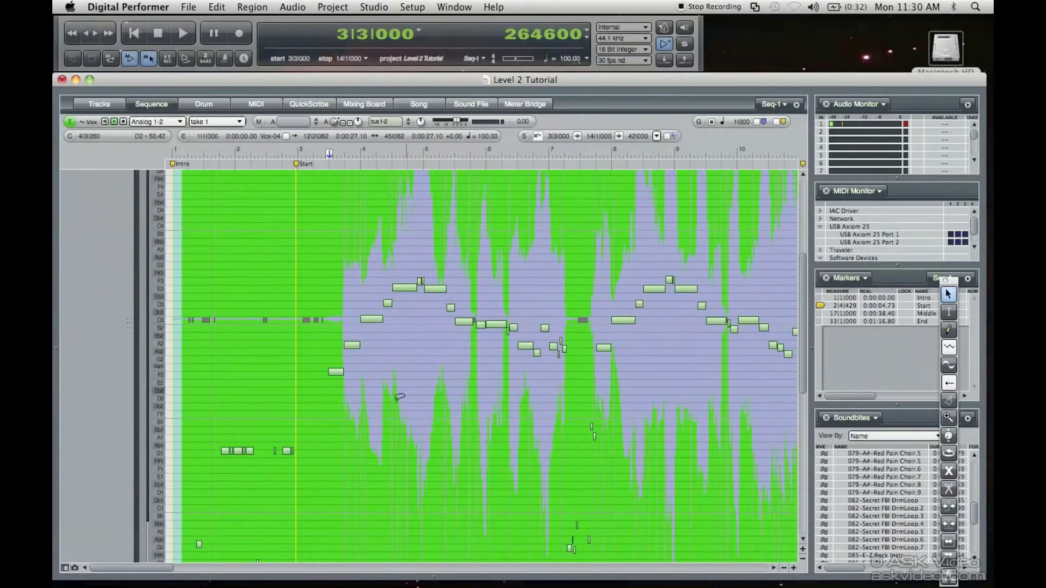
pyautogui.click(303, 549)
pyautogui.moveTo(366, 424); pyautogui.dragTo(472, 168)
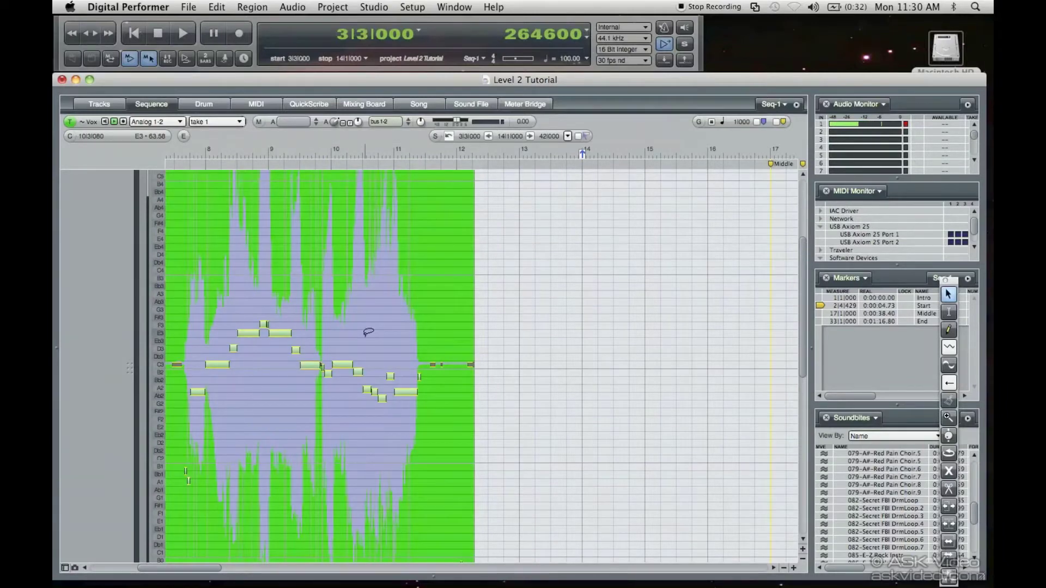
pyautogui.press('super+c')
# Step: In the Tracks window, add a new MIDI track below Bass Line
pyautogui.click(103, 105)
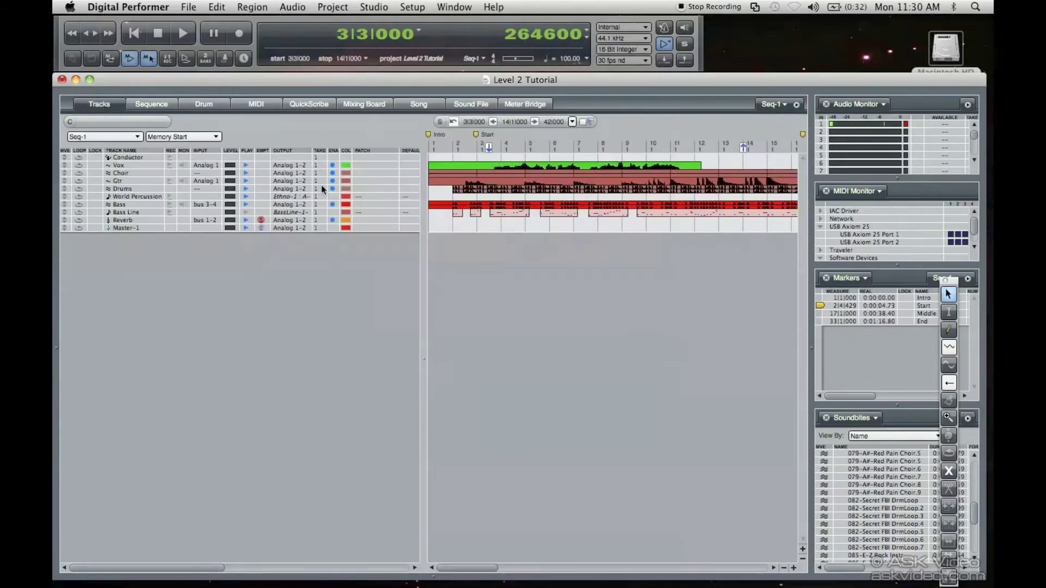
pyautogui.click(126, 211)
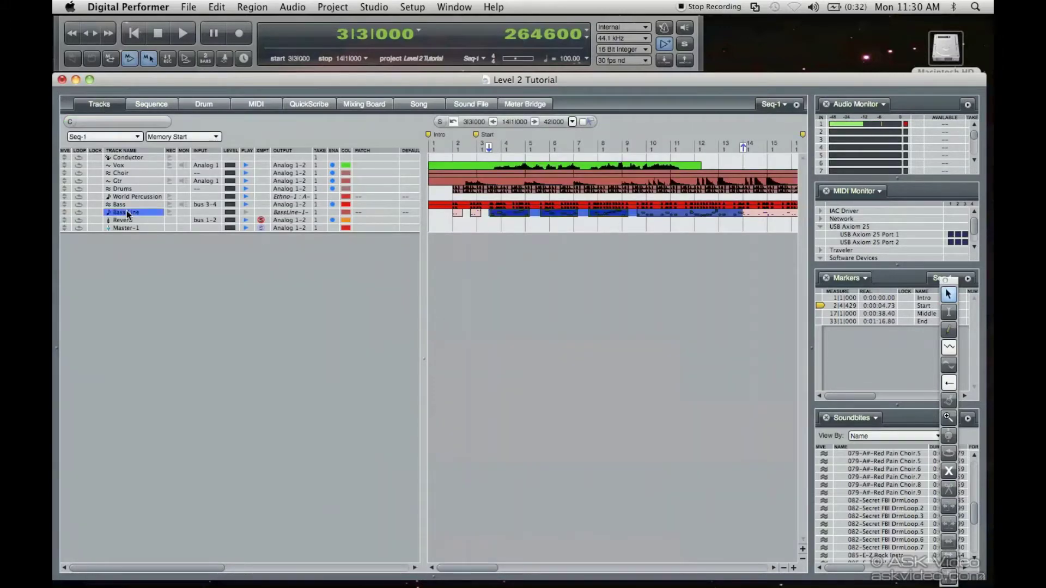
pyautogui.press('super+shift+m')
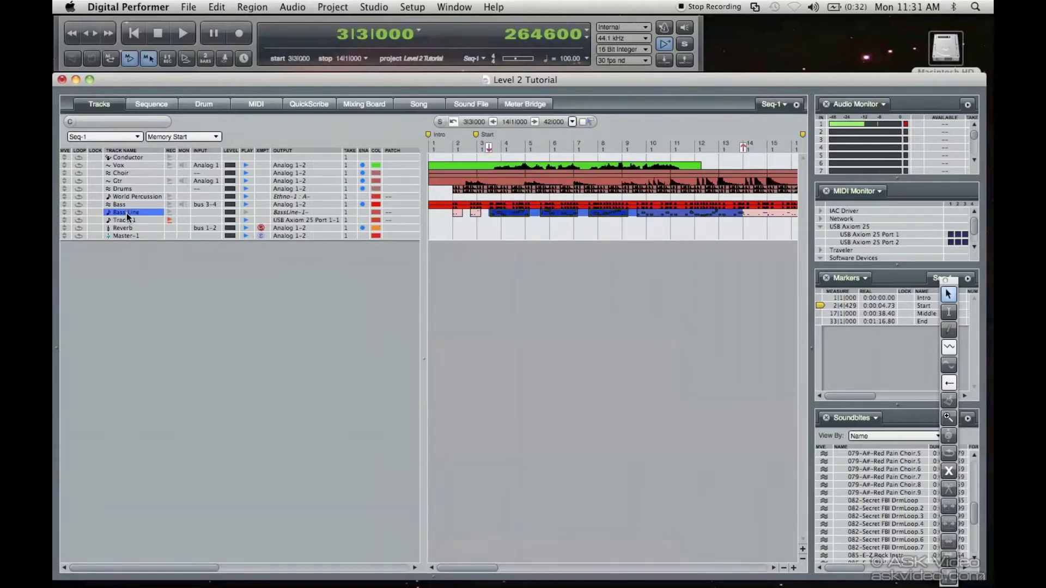
# Step: Rename the new Track-1 to 'Vox Midi'
pyautogui.click(128, 221)
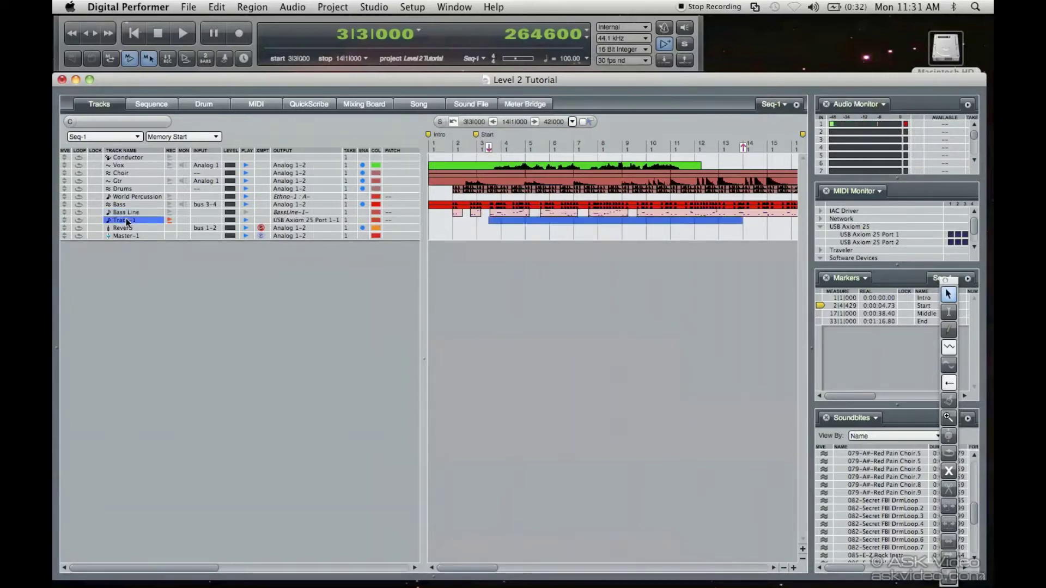
pyautogui.doubleClick(127, 220)
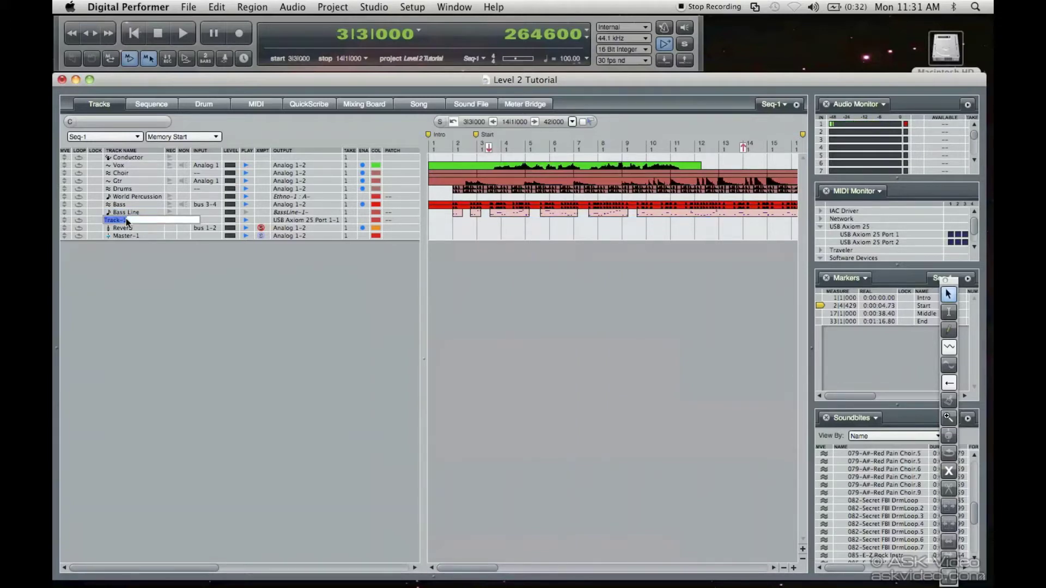
pyautogui.write('Vox Midi')
pyautogui.press('Escape')
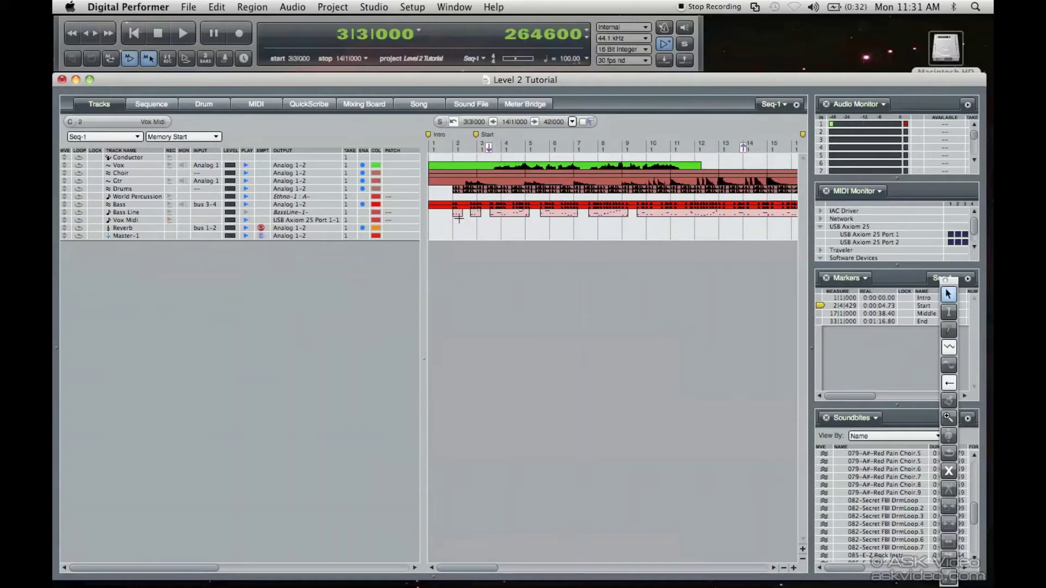
# Step: Paste the copied pitch notes onto Vox Midi at measure 3, after dismissing the Reverb mismatch alert
pyautogui.click(487, 230)
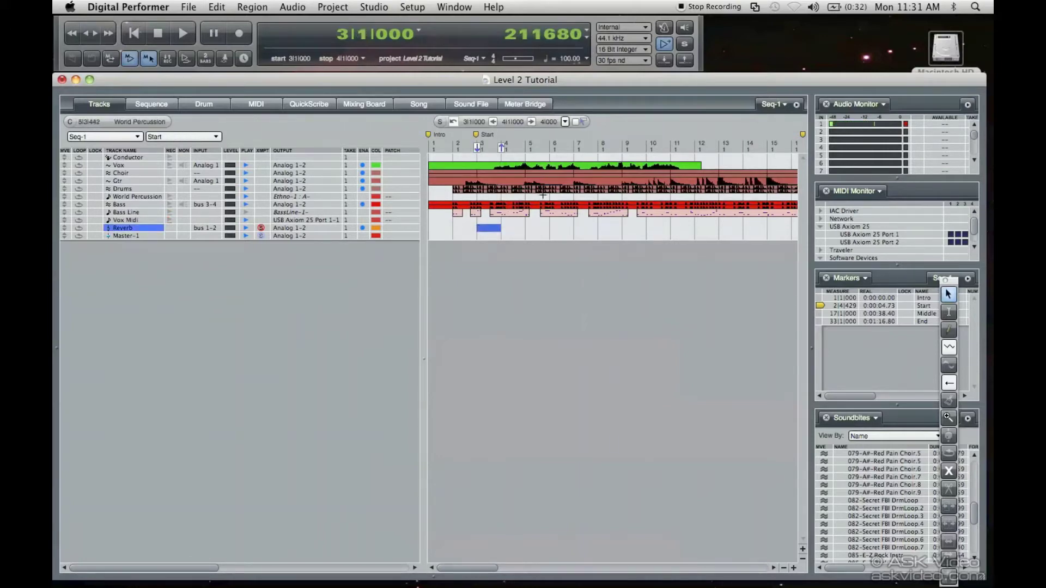
pyautogui.press('super+v')
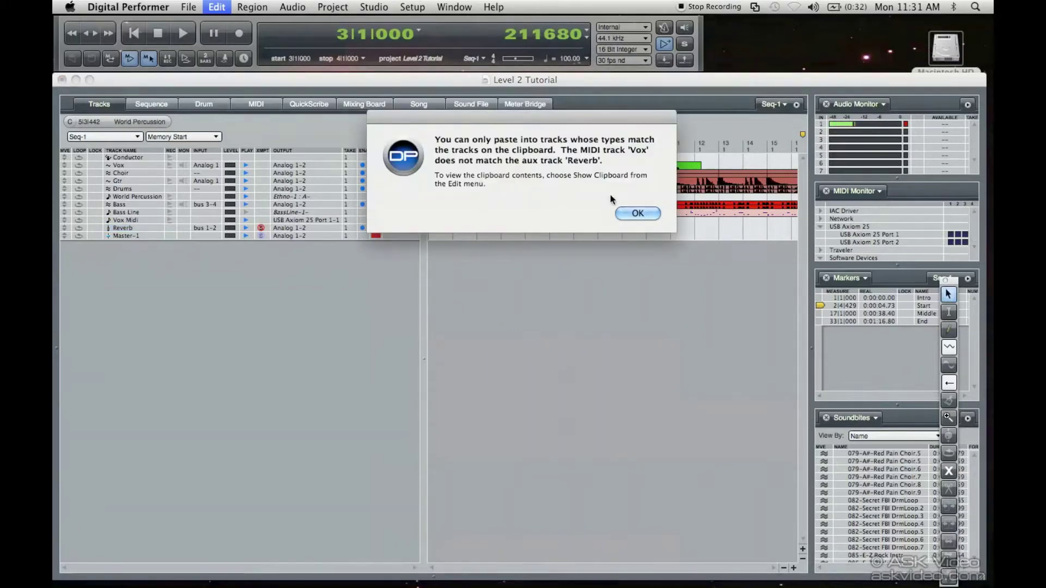
pyautogui.click(638, 214)
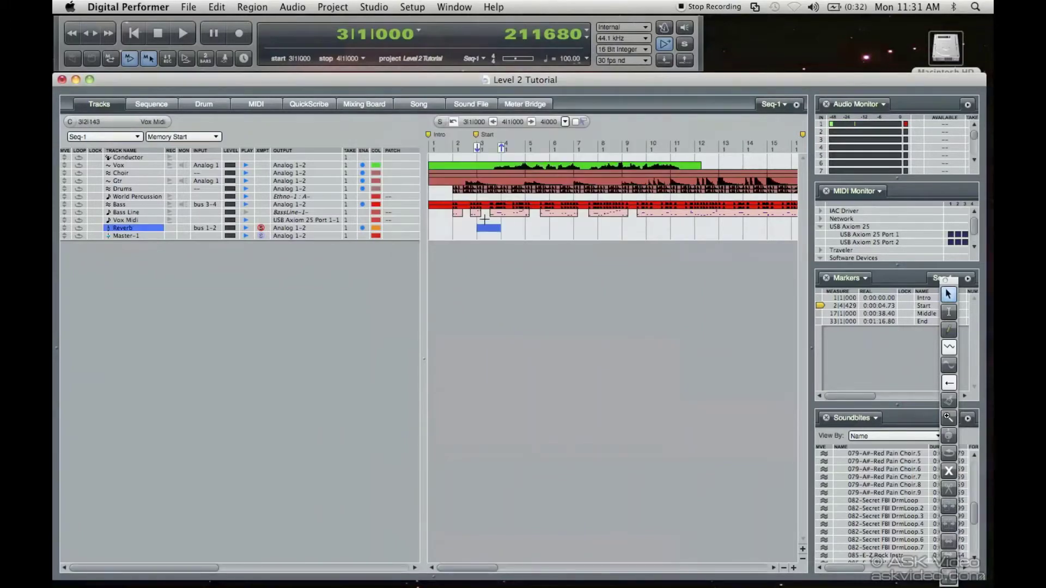
pyautogui.click(483, 221)
pyautogui.press('super+v')
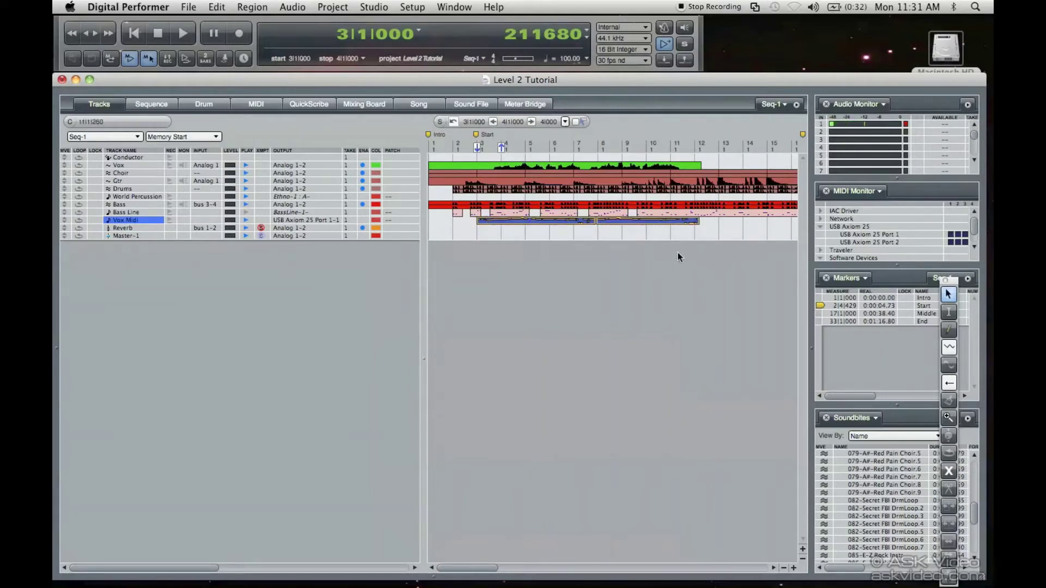
# Step: Zoom in around measure 12 and drag the pasted MIDI slightly later
pyautogui.click(711, 220)
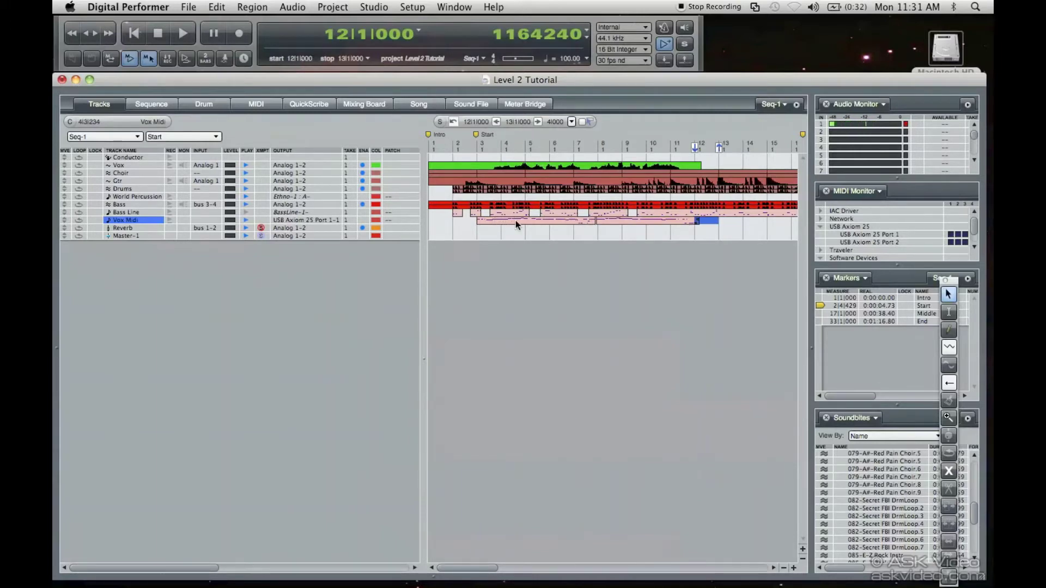
pyautogui.press('alt+super+z')
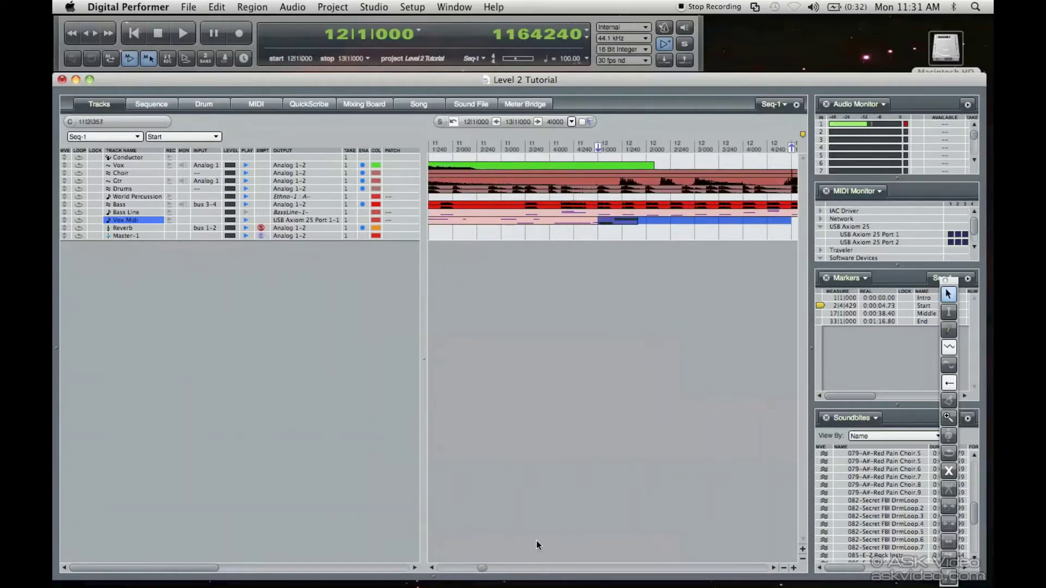
pyautogui.moveTo(484, 570); pyautogui.dragTo(449, 568)
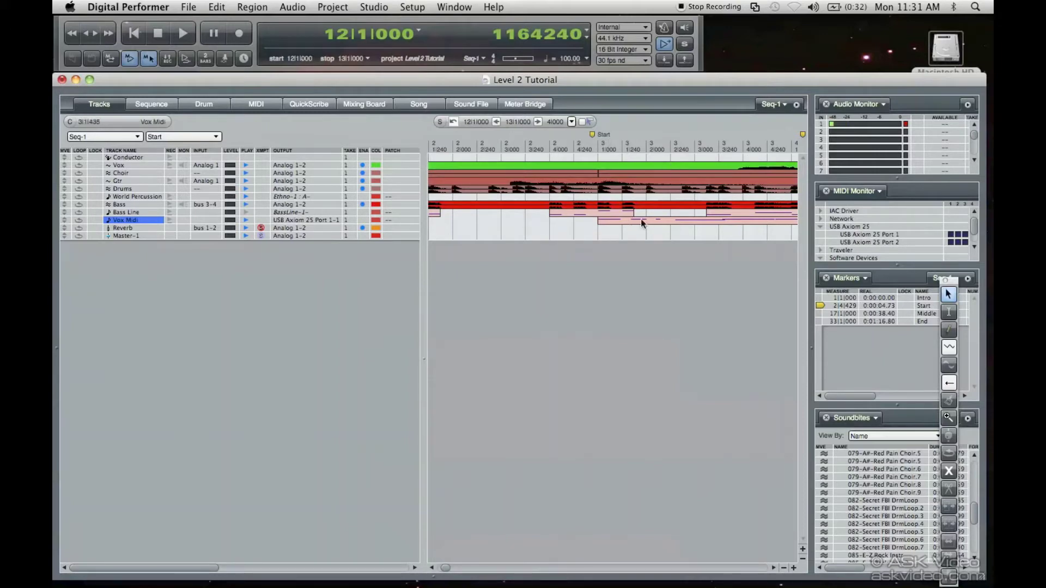
pyautogui.moveTo(642, 222); pyautogui.dragTo(681, 223)
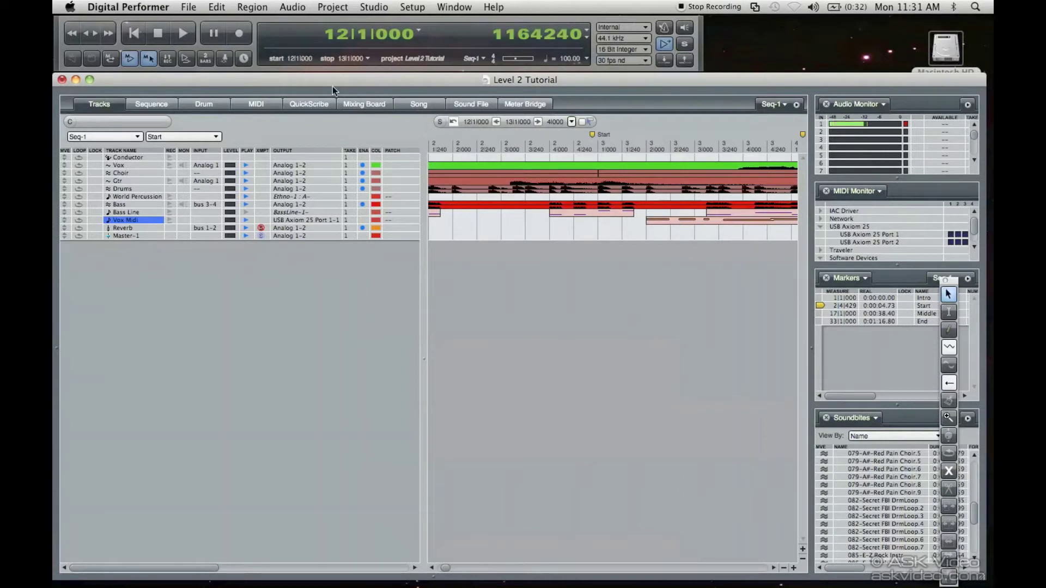
# Step: Back in the Sequence editor, set Vox to Large height and show only Vox and Vox Midi
pyautogui.click(153, 104)
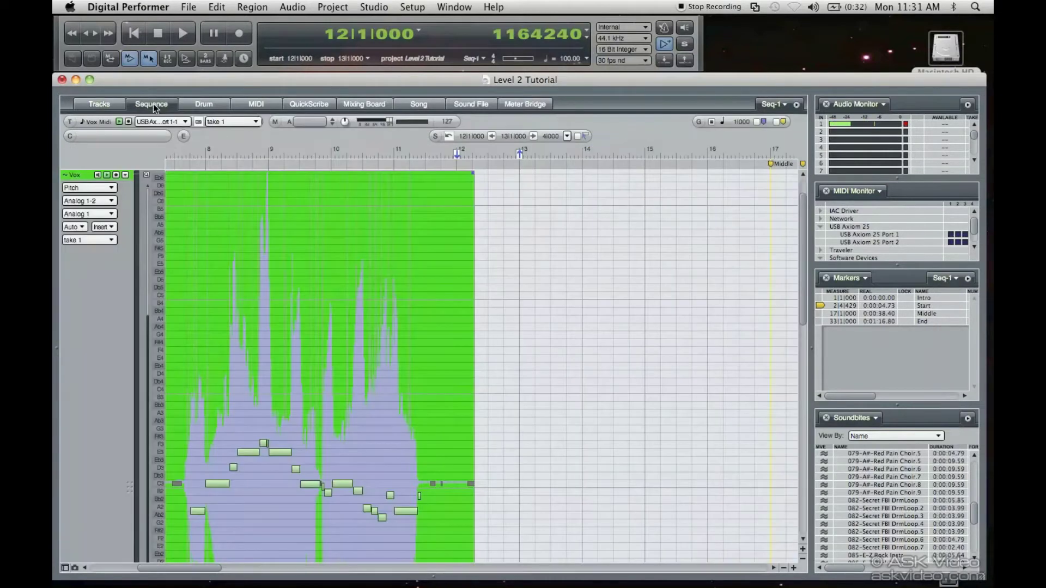
pyautogui.click(125, 175)
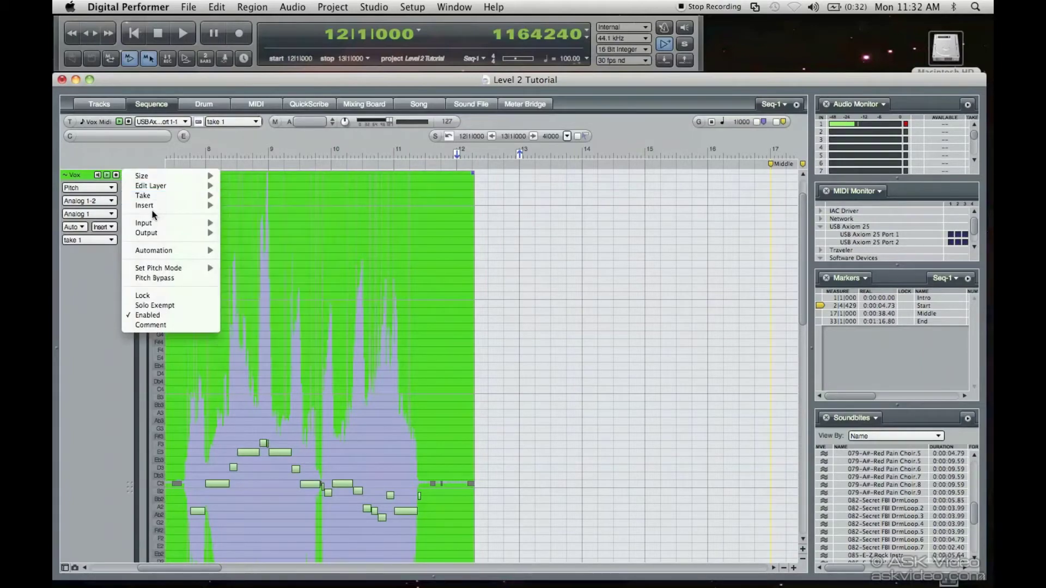
pyautogui.moveTo(157, 175)
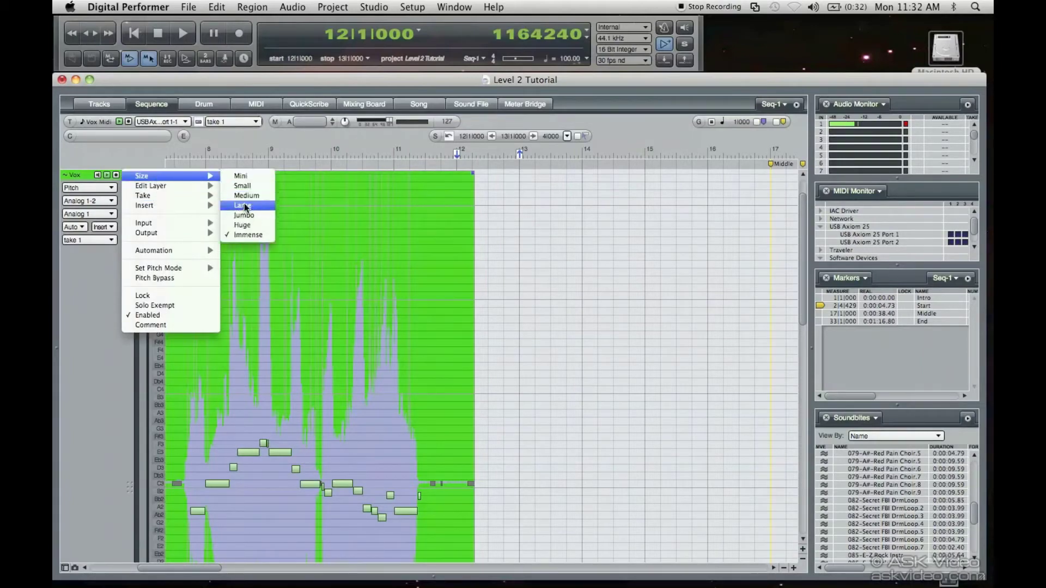
pyautogui.click(243, 205)
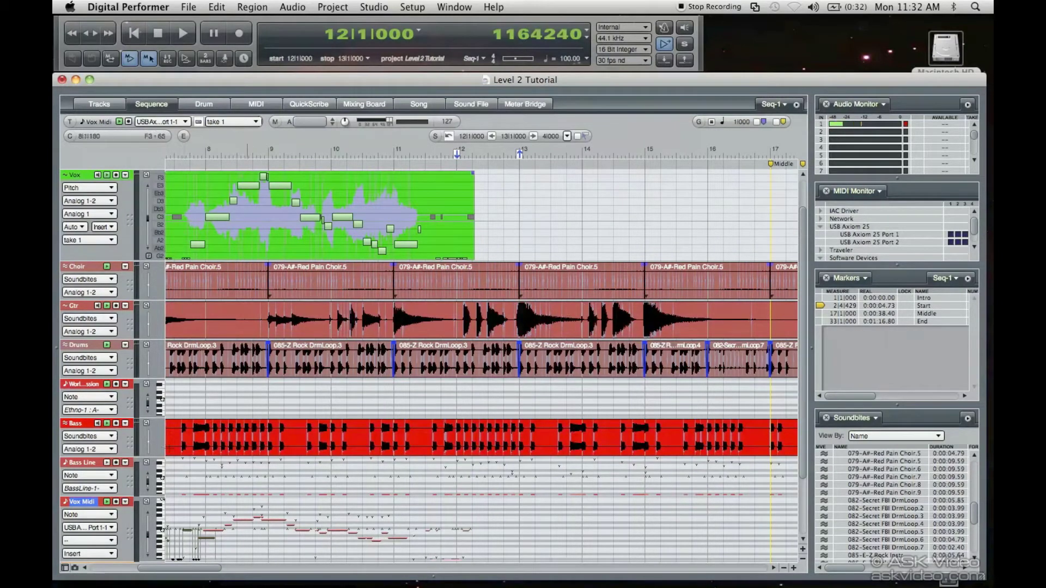
pyautogui.click(65, 568)
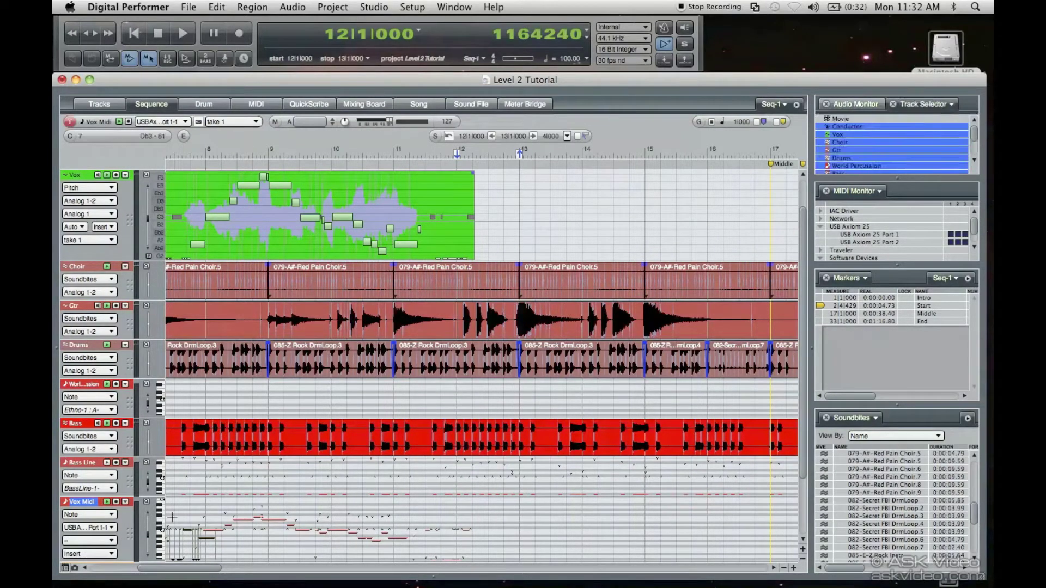
pyautogui.moveTo(846, 142); pyautogui.dragTo(846, 175)
pyautogui.click(853, 158)
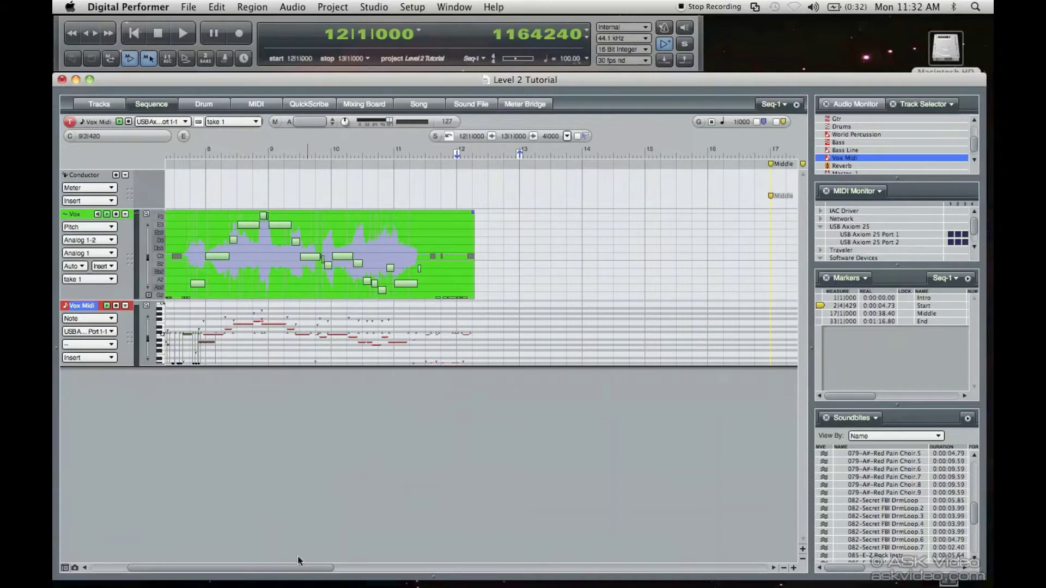
# Step: Select the Vox Midi notes from measure 3 to about 7.5
pyautogui.moveTo(284, 567); pyautogui.dragTo(259, 567)
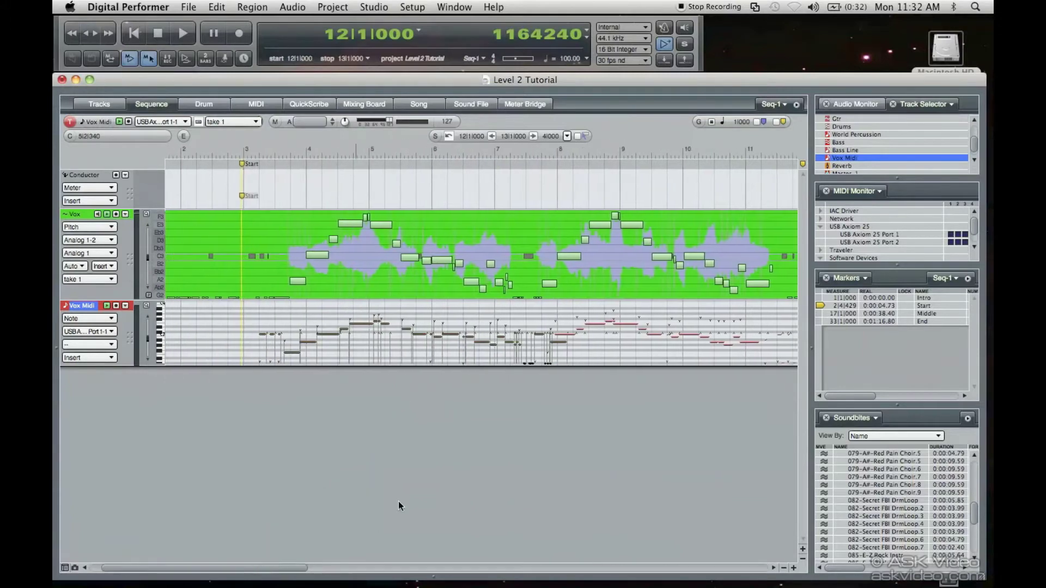
pyautogui.moveTo(558, 315); pyautogui.dragTo(765, 350)
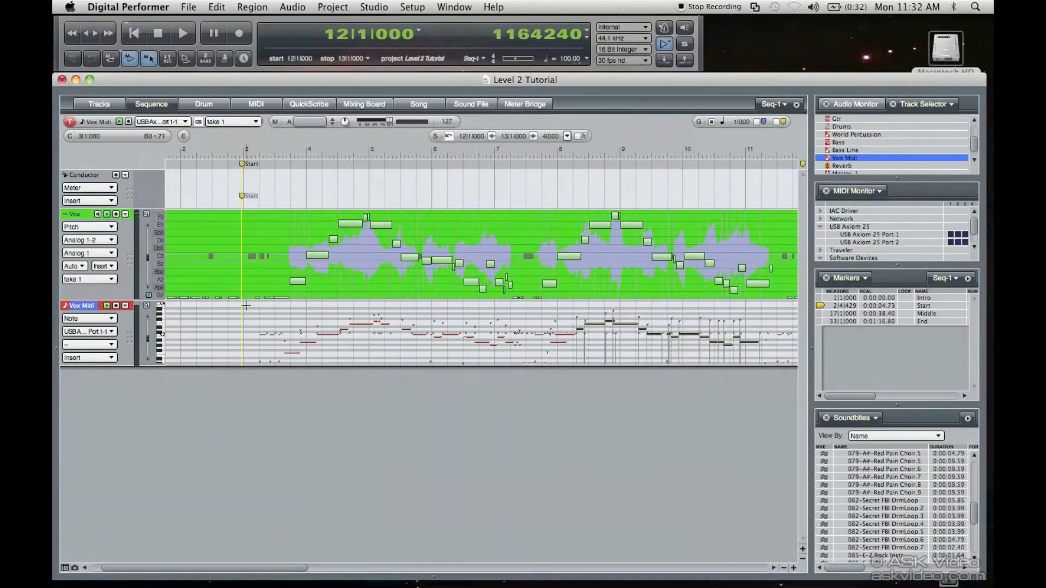
pyautogui.moveTo(245, 305); pyautogui.dragTo(522, 363)
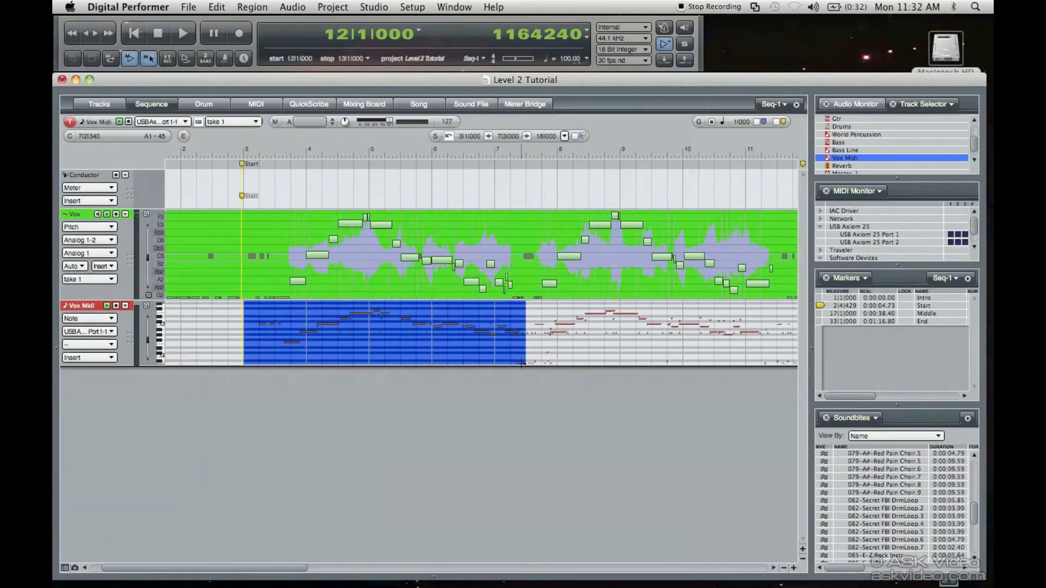
pyautogui.moveTo(522, 364); pyautogui.dragTo(522, 364)
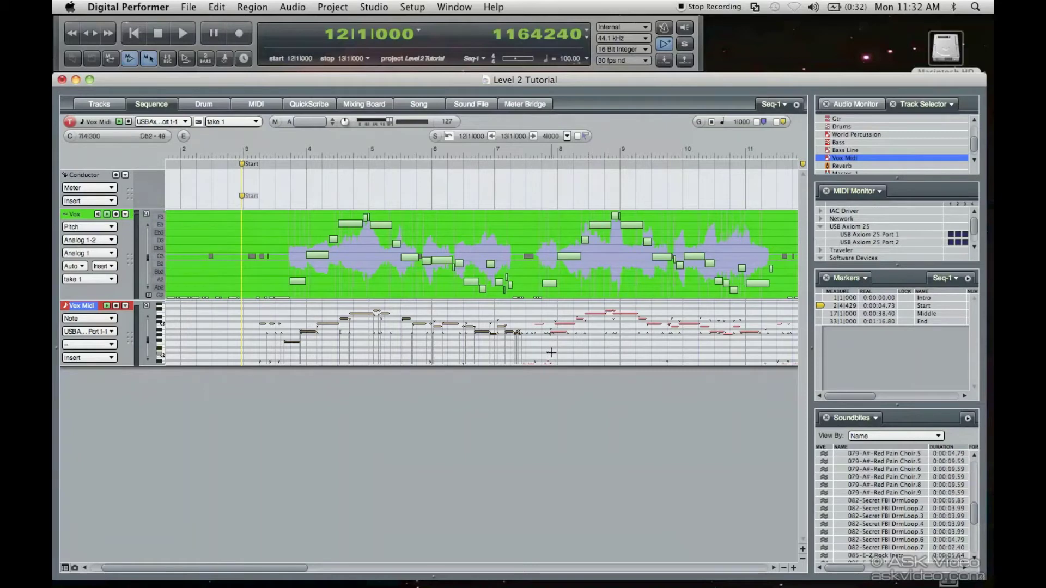
# Step: Add a MOTU PolySynth stereo instrument track
pyautogui.click(333, 7)
pyautogui.moveTo(381, 22)
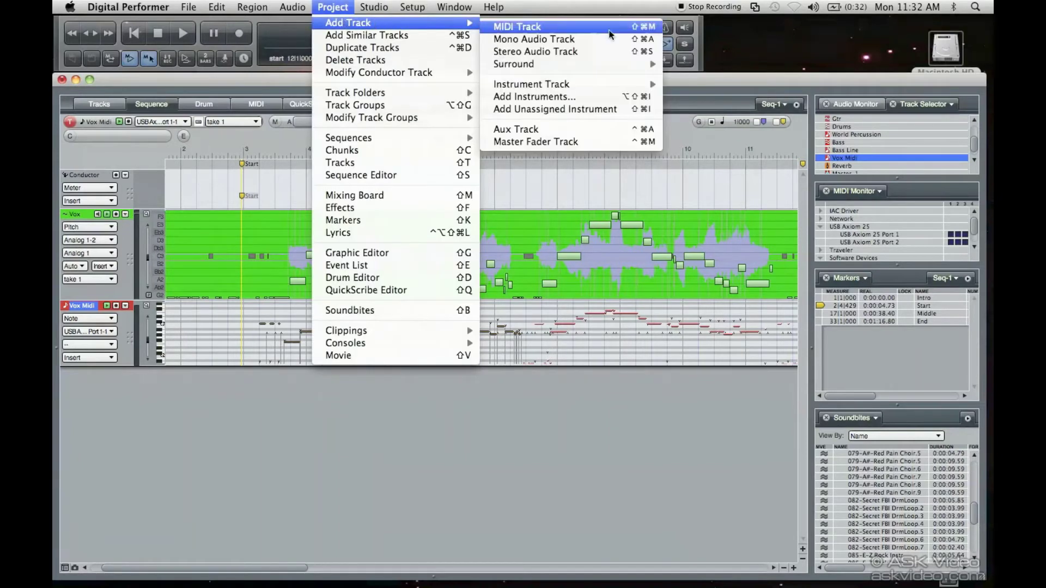
pyautogui.moveTo(611, 83)
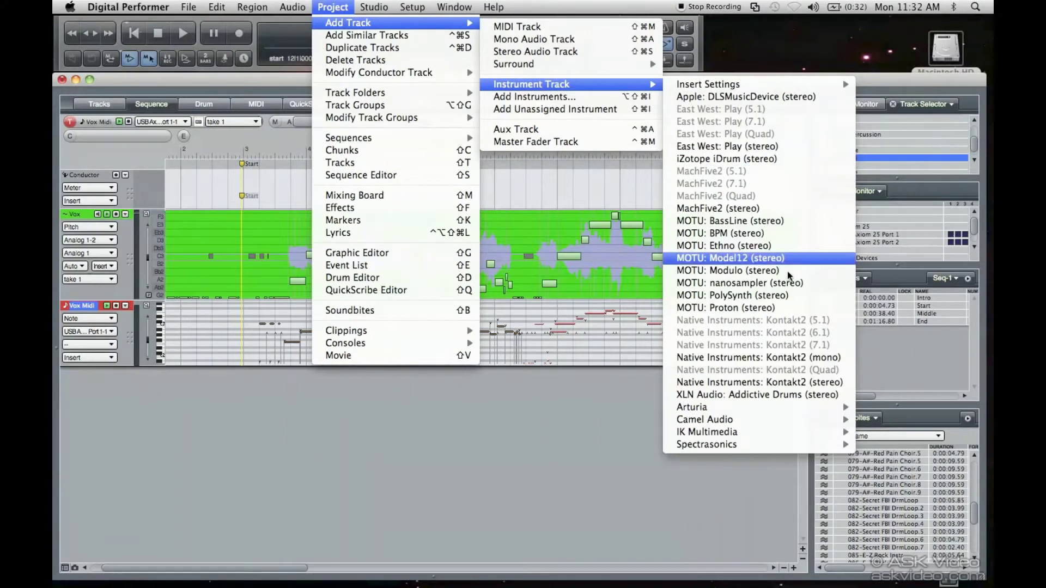
pyautogui.click(783, 293)
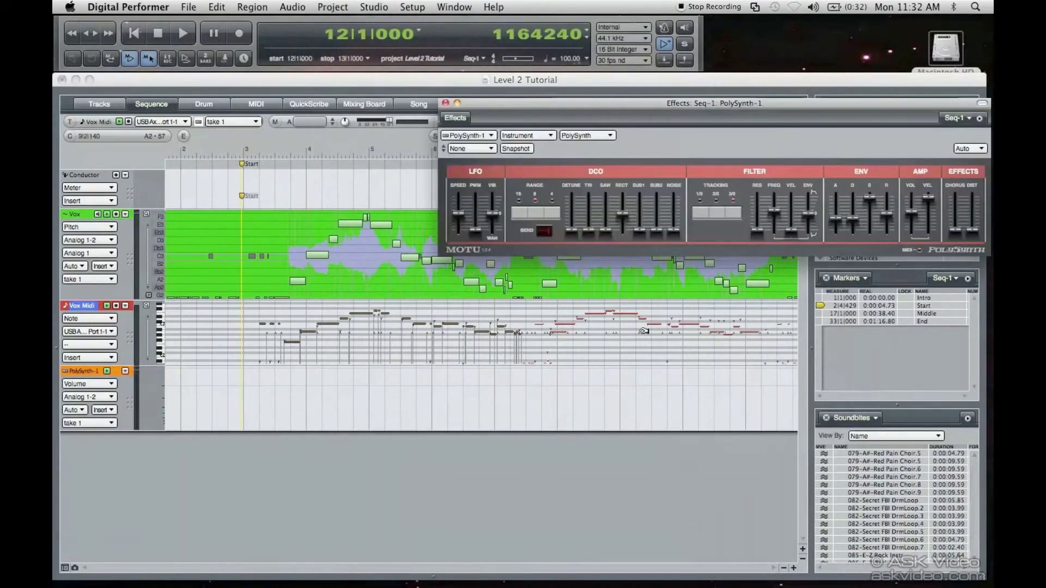
# Step: Route the Vox Midi output to PolySynth-1-in and test the sound
pyautogui.click(107, 332)
pyautogui.moveTo(108, 312)
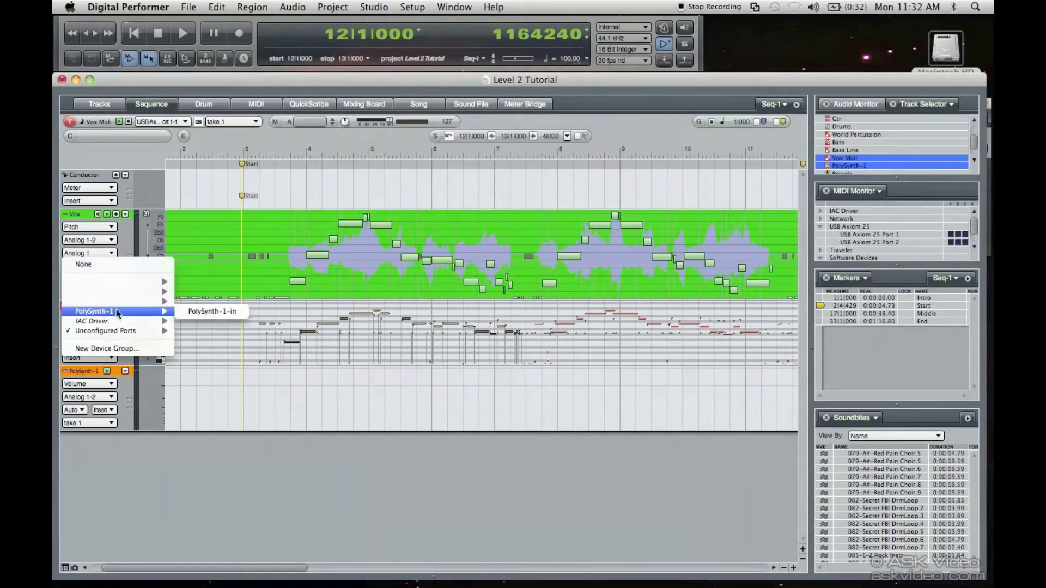
pyautogui.click(213, 311)
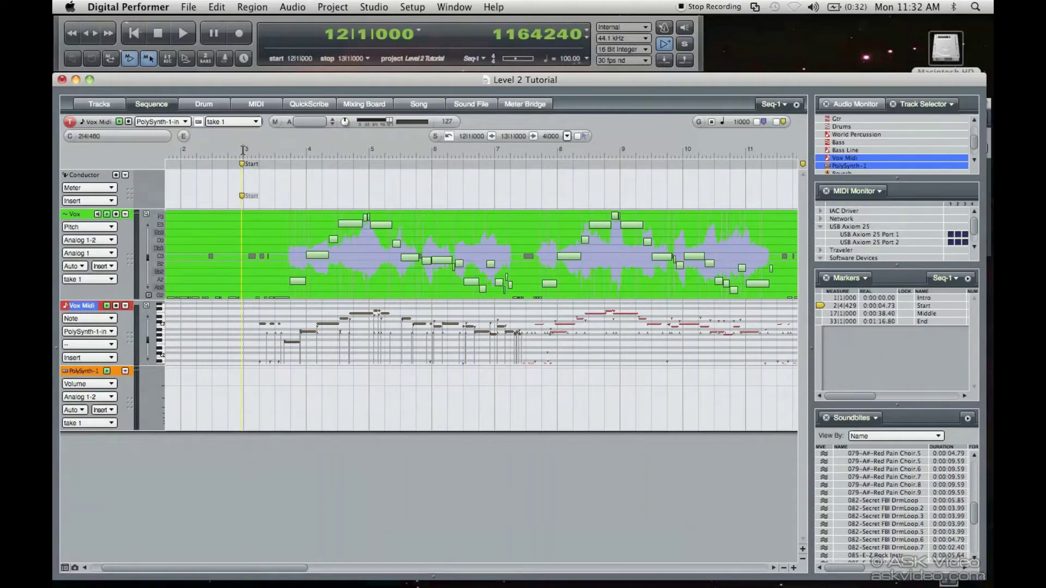
pyautogui.press('space')
pyautogui.press('space')
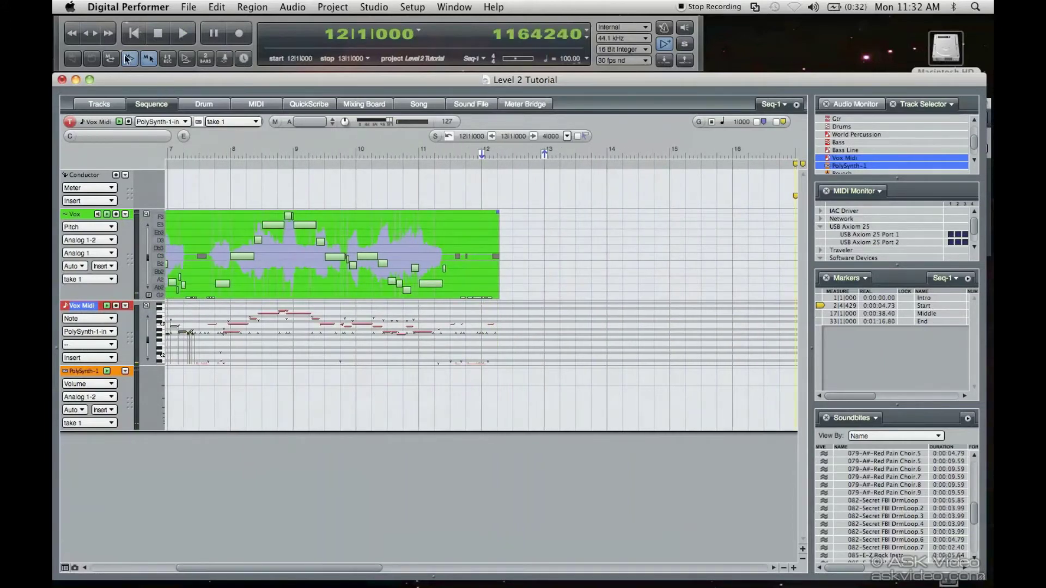
# Step: Turn off punch-in, play from measure 3, then select Vox Midi notes from 2|3 to 11|3
pyautogui.click(129, 60)
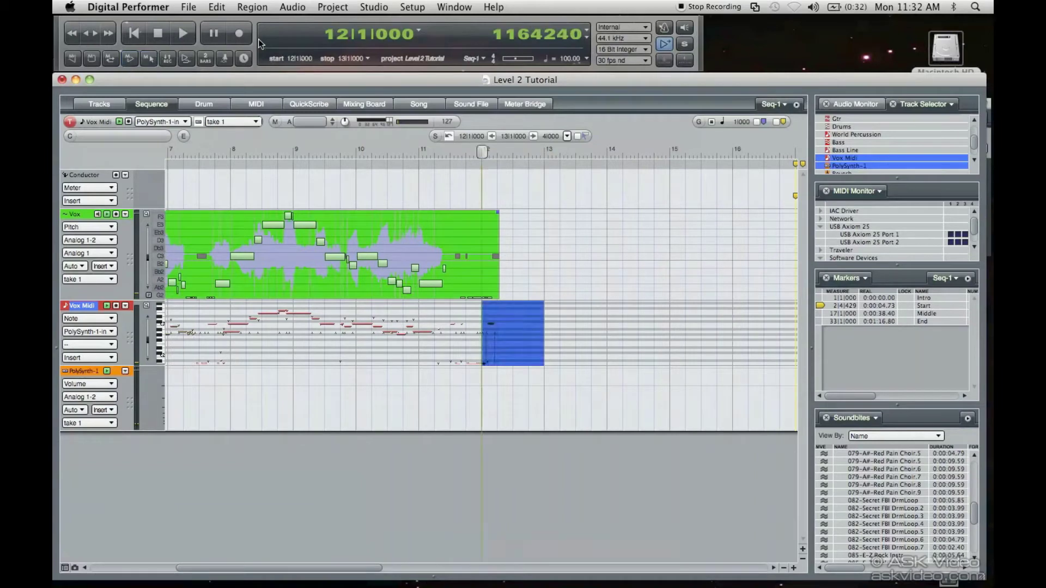
pyautogui.click(329, 43)
pyautogui.write('3')
pyautogui.press('Return')
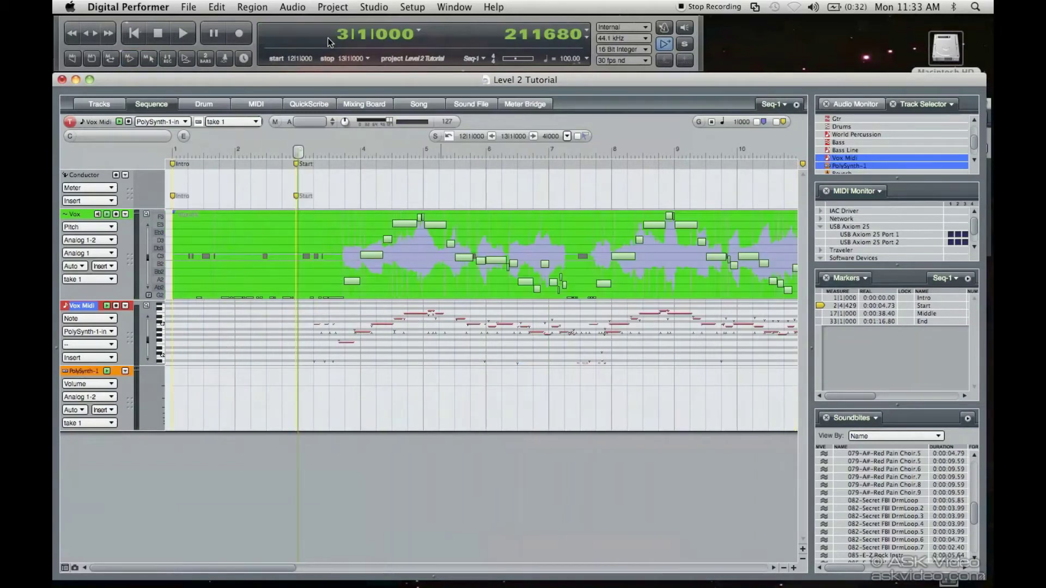
pyautogui.press('space')
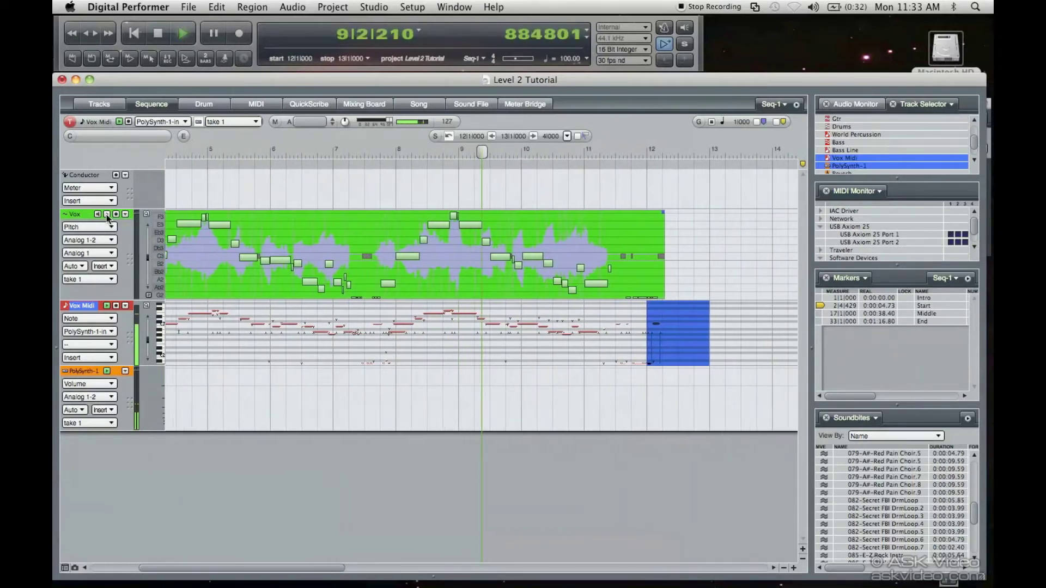
pyautogui.press('space')
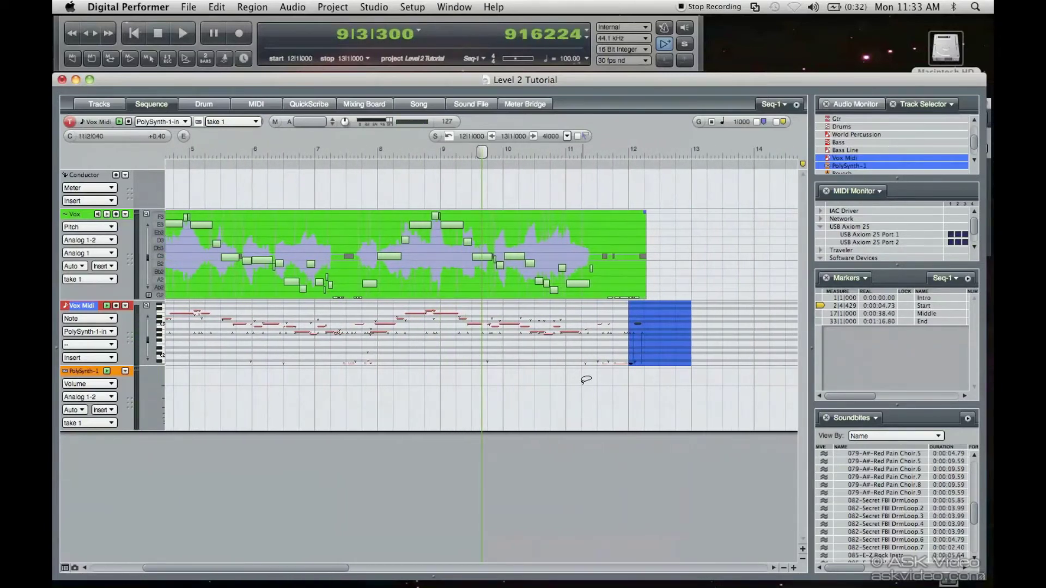
pyautogui.moveTo(600, 358)
pyautogui.mouseDown()
pyautogui.moveTo(567, 319)
pyautogui.moveTo(470, 302)
pyautogui.moveTo(165, 305)
pyautogui.moveTo(240, 302)
pyautogui.mouseUp()
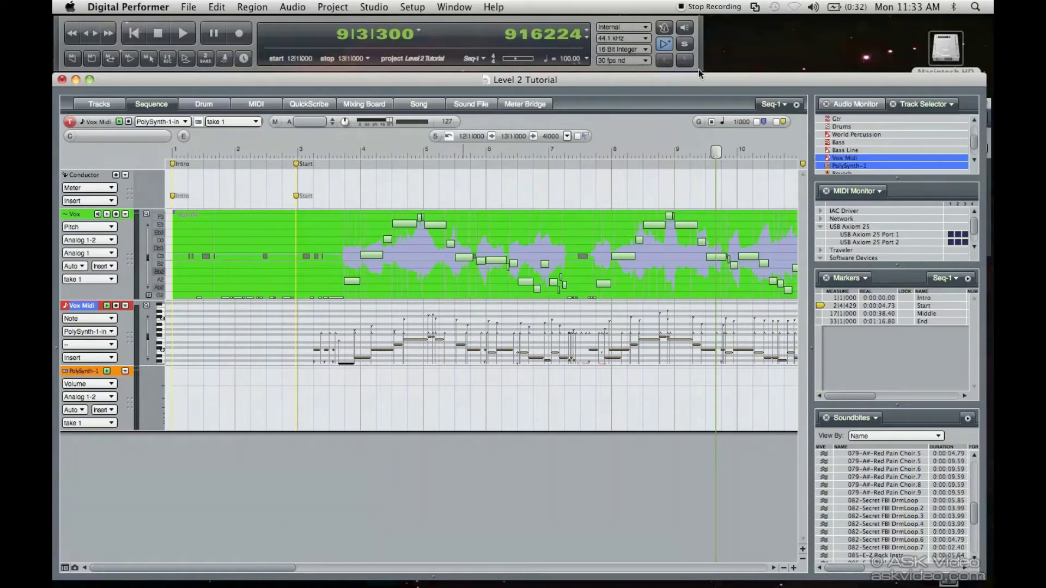
# Step: Disable Grid snapping and drag the selected Vox Midi notes slightly higher and later
pyautogui.click(711, 122)
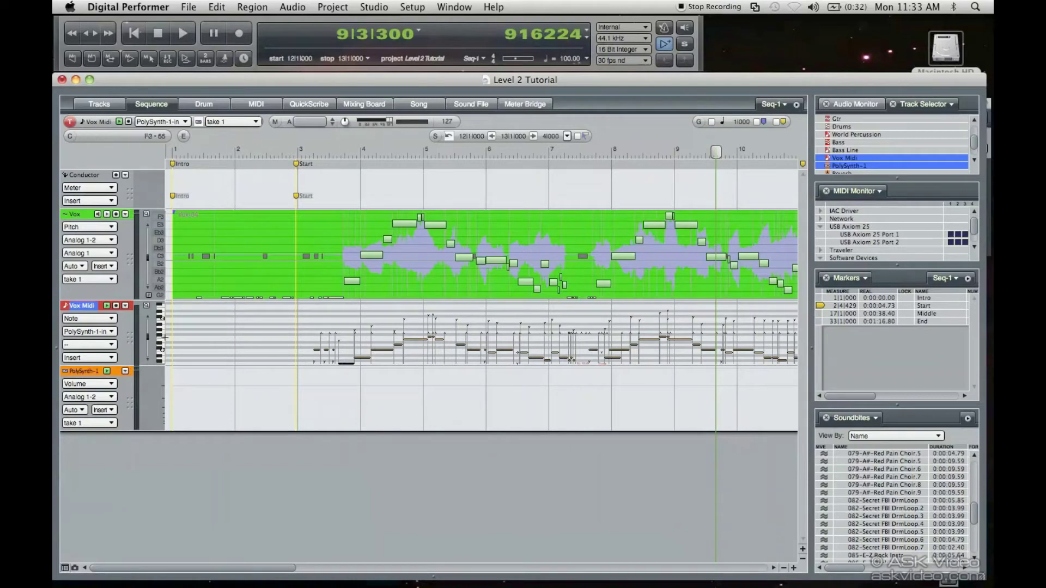
pyautogui.moveTo(149, 339); pyautogui.dragTo(148, 348)
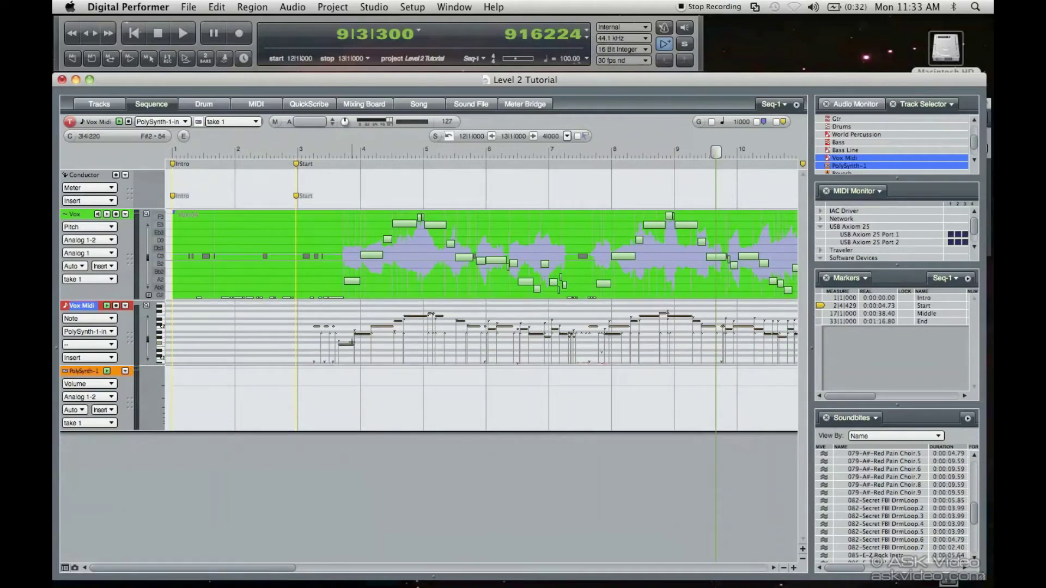
pyautogui.moveTo(353, 349); pyautogui.dragTo(361, 346)
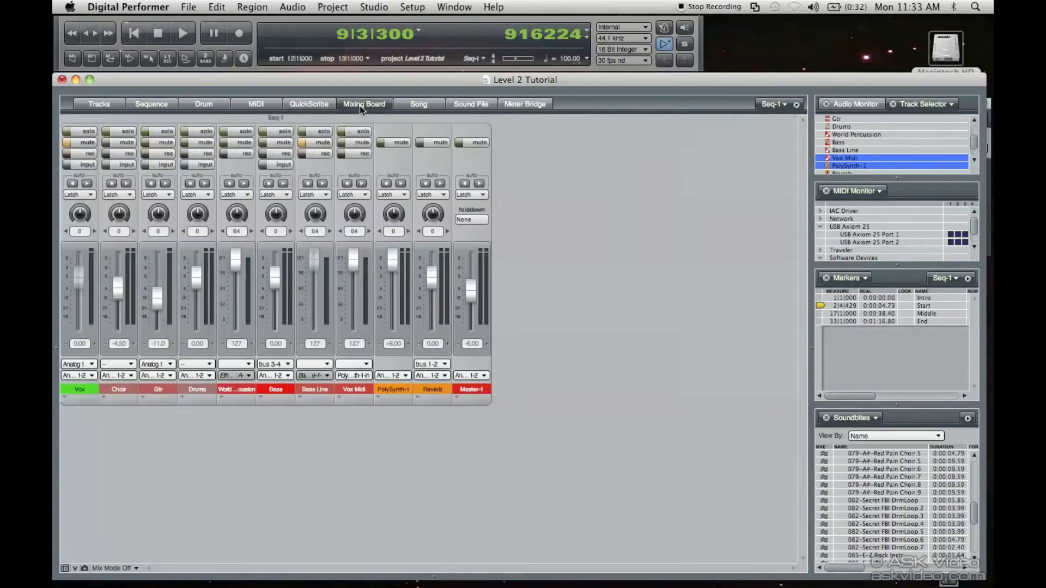
# Step: Raise the PolySynth-1 fader to +3.80, audition it, rewind to 1|1|000, and return to the Sequence
pyautogui.click(360, 105)
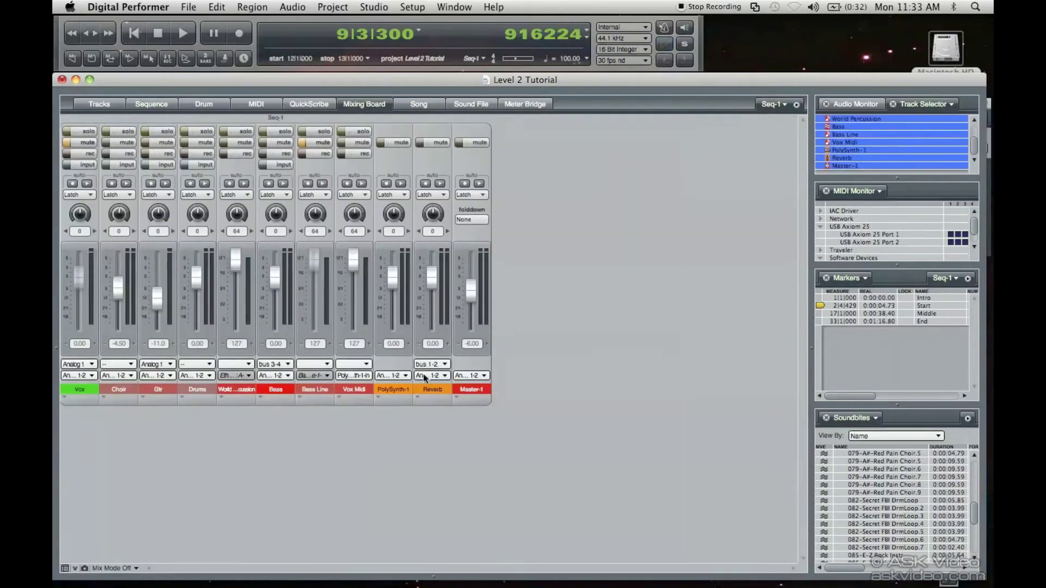
pyautogui.moveTo(388, 276); pyautogui.dragTo(388, 269)
pyautogui.press('space')
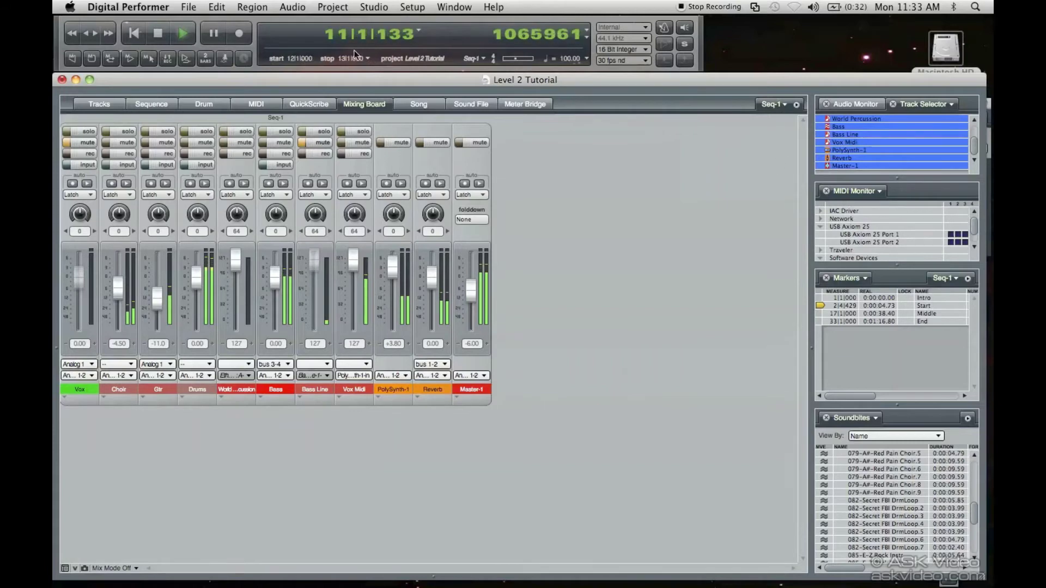
pyautogui.press('space')
pyautogui.click(139, 35)
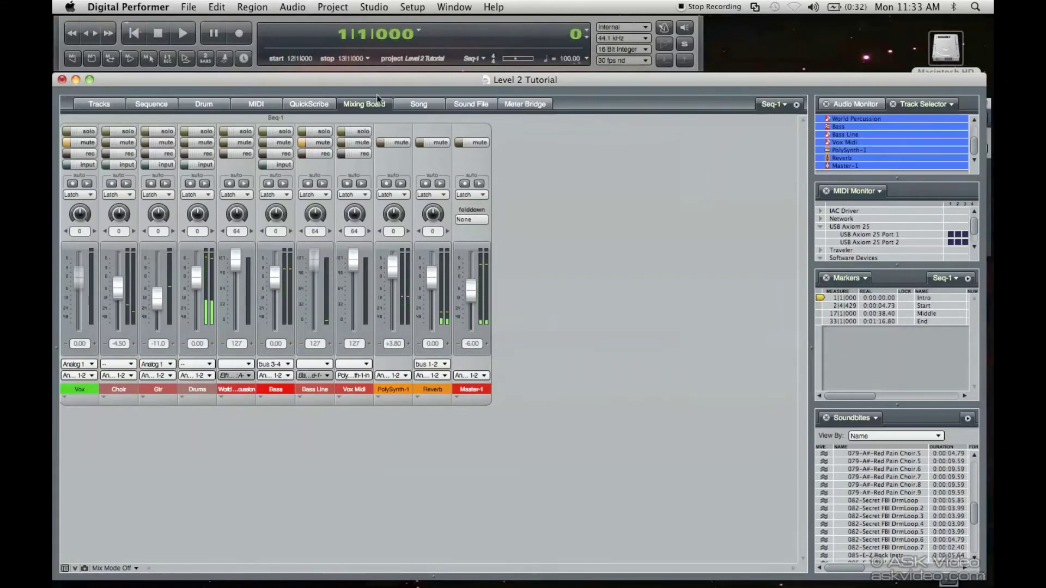
pyautogui.click(144, 102)
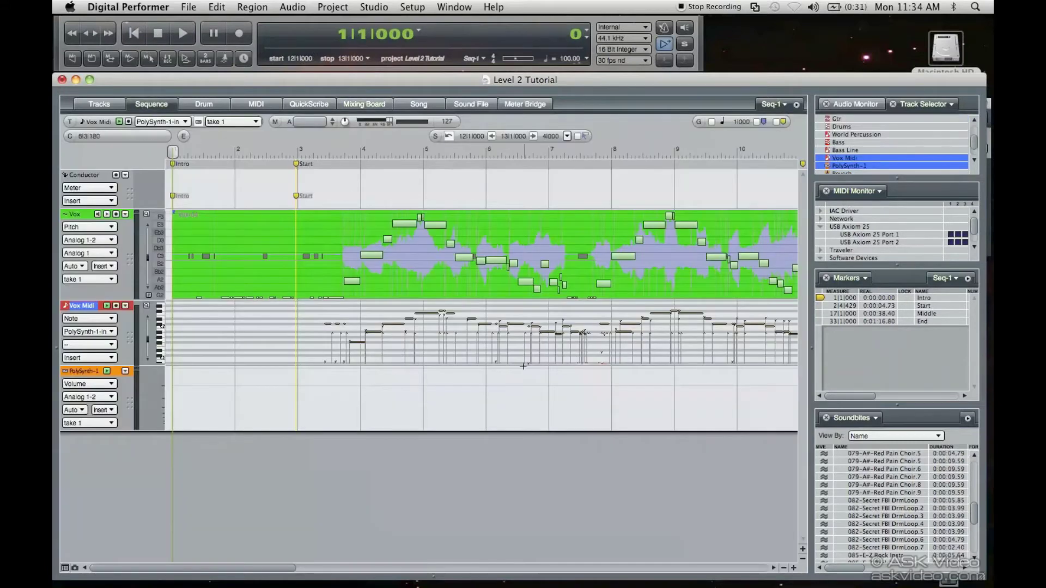
# Step: Audition the Vox Midi melody from measure 3 against the vocal
pyautogui.click(331, 147)
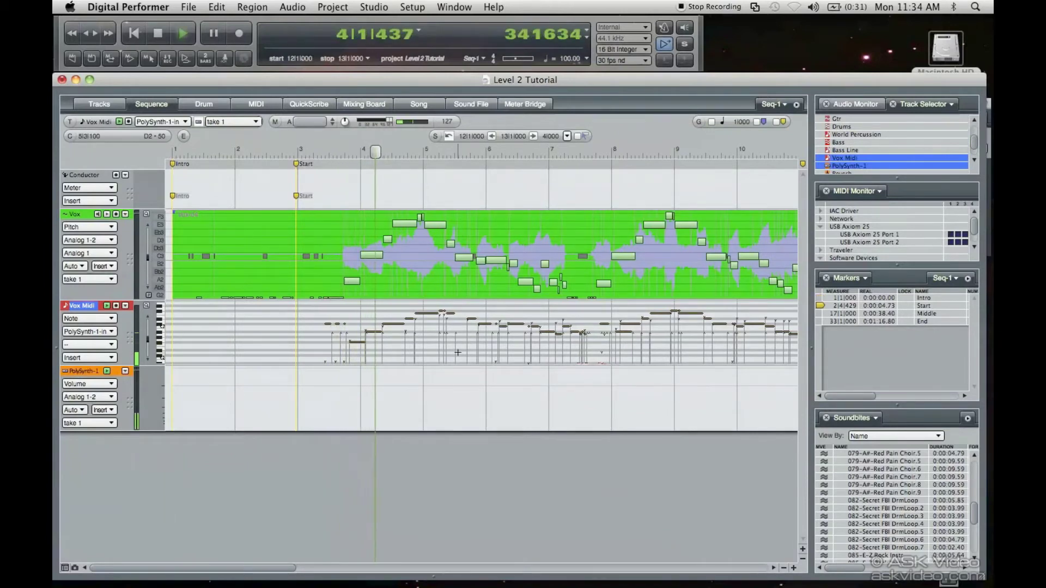
pyautogui.press('space')
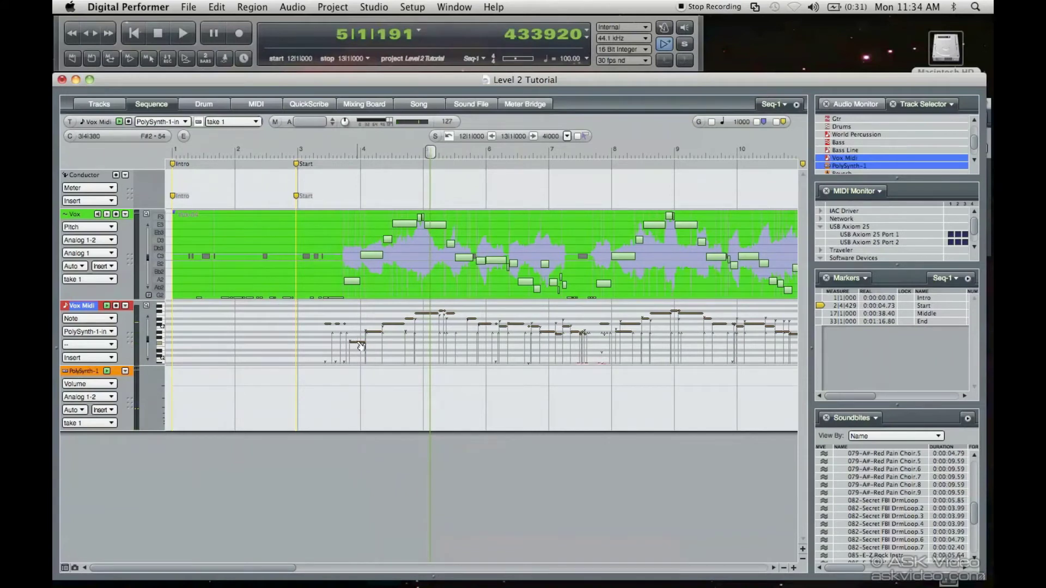
pyautogui.press('super+a')
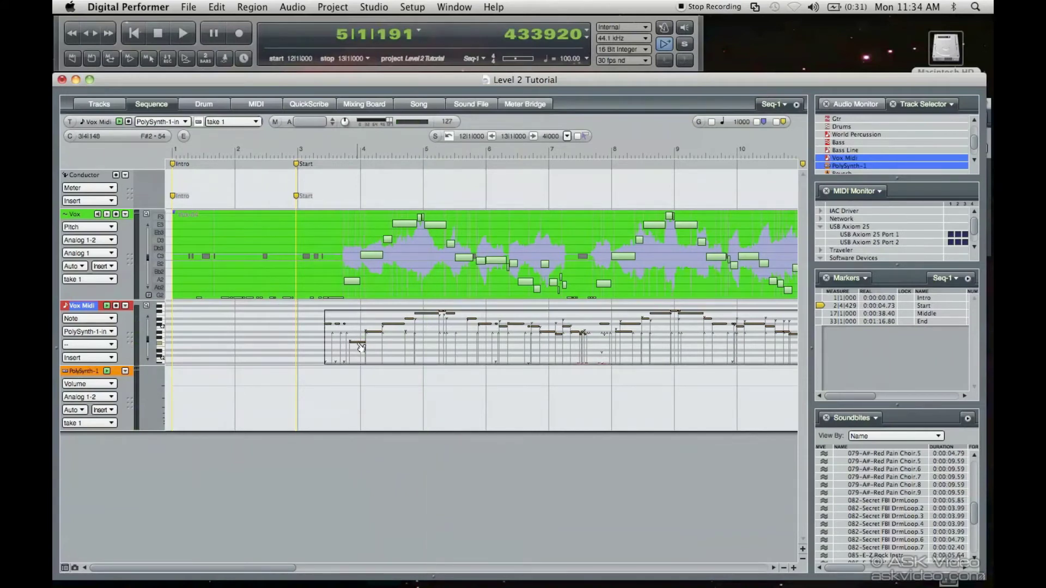
pyautogui.click(361, 349)
pyautogui.press('space')
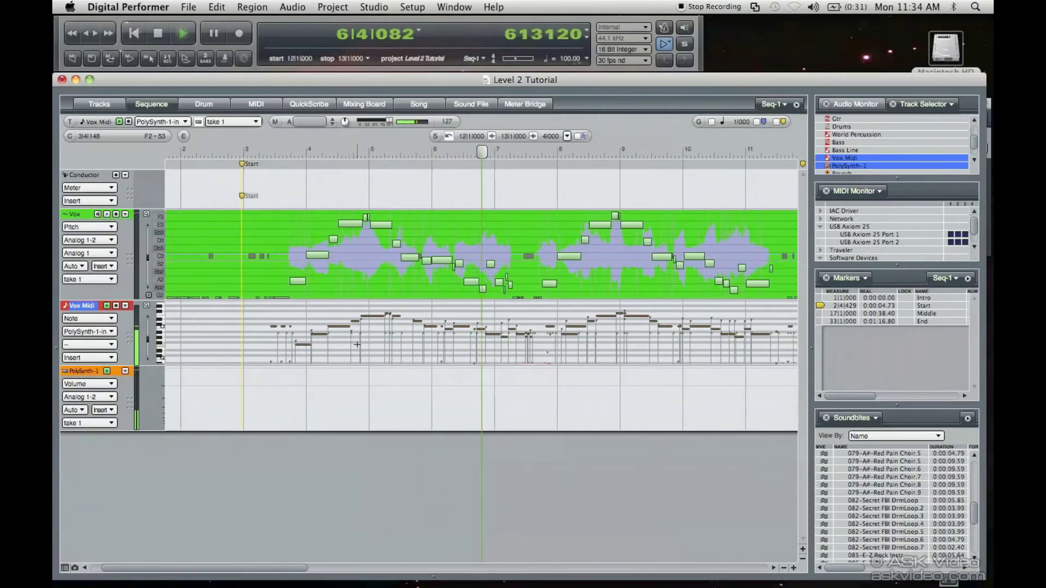
pyautogui.press('space')
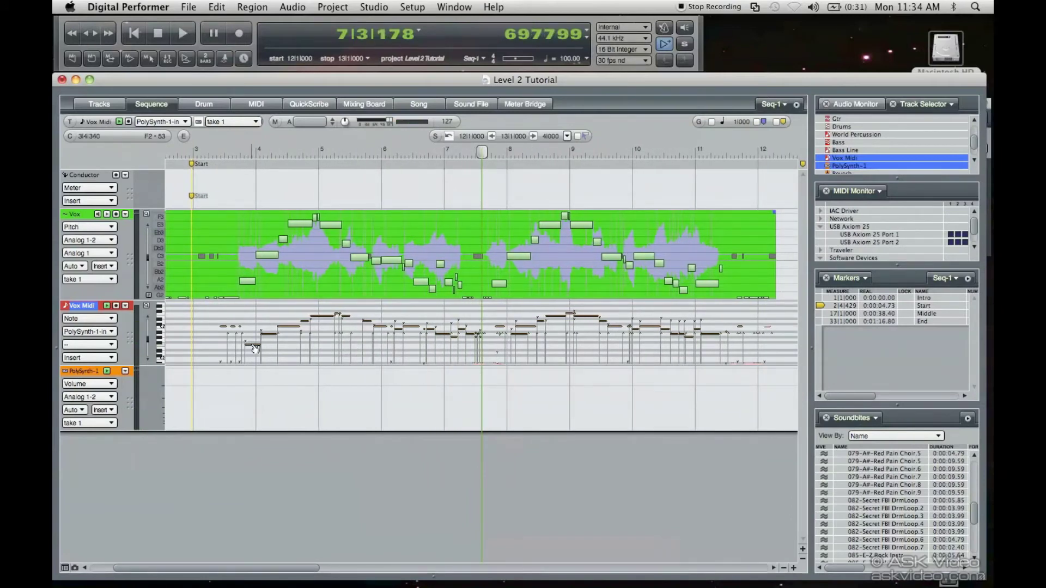
# Step: Nudge the Vox Midi notes slightly earlier and play from 3|3|440
pyautogui.moveTo(255, 349); pyautogui.dragTo(246, 349)
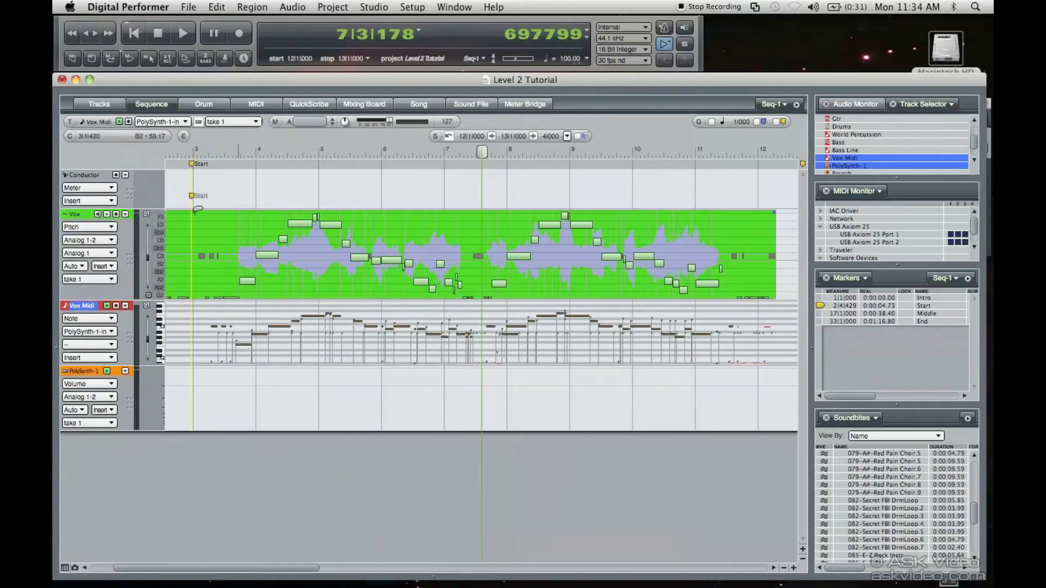
pyautogui.click(239, 150)
pyautogui.press('space')
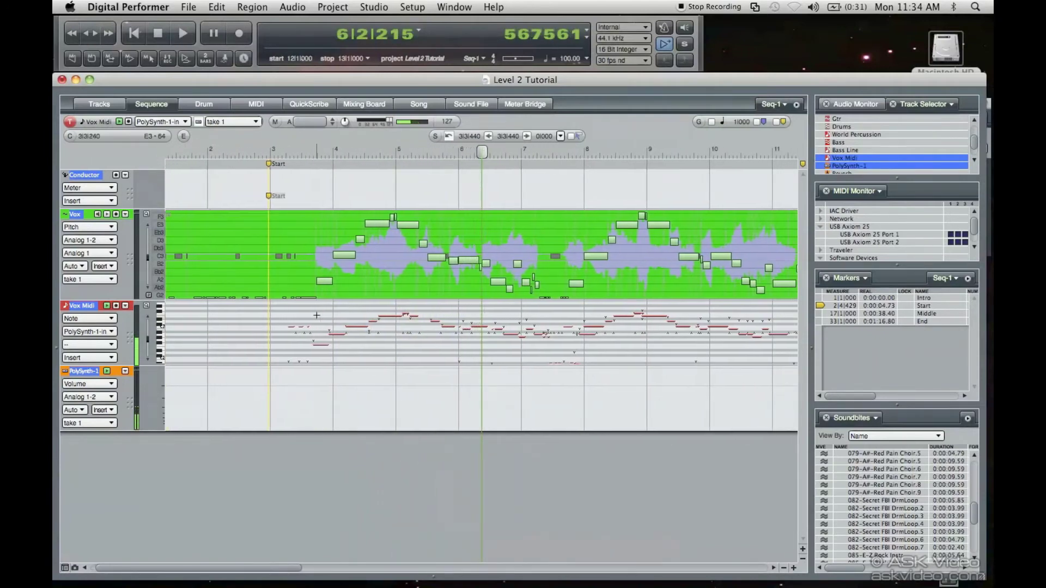
# Step: Marquee-select one phrase of Vox Midi notes and drag the group as a block
pyautogui.moveTo(299, 333); pyautogui.dragTo(552, 343)
pyautogui.moveTo(149, 344); pyautogui.dragTo(146, 335)
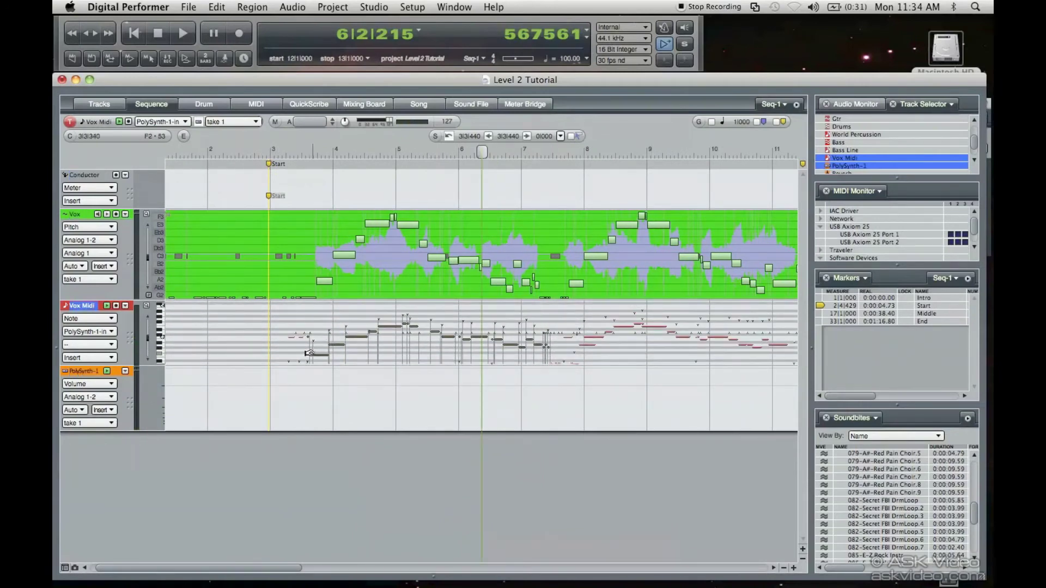
pyautogui.moveTo(322, 360); pyautogui.dragTo(326, 360)
pyautogui.press('space')
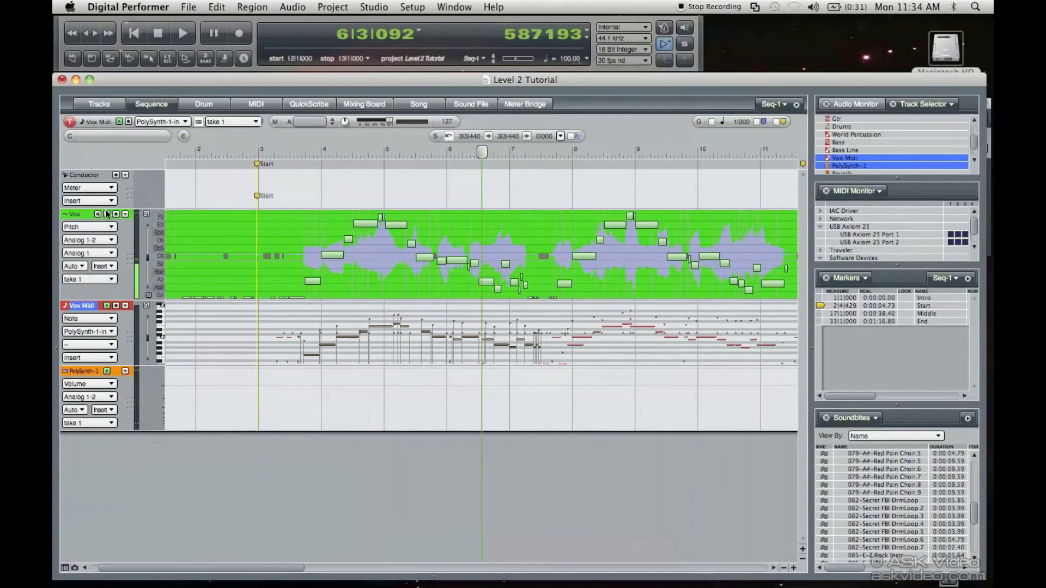
# Step: Audition from bar 3, shift the selected notes earlier, and replay from bar 3 to check
pyautogui.click(291, 156)
pyautogui.press('space')
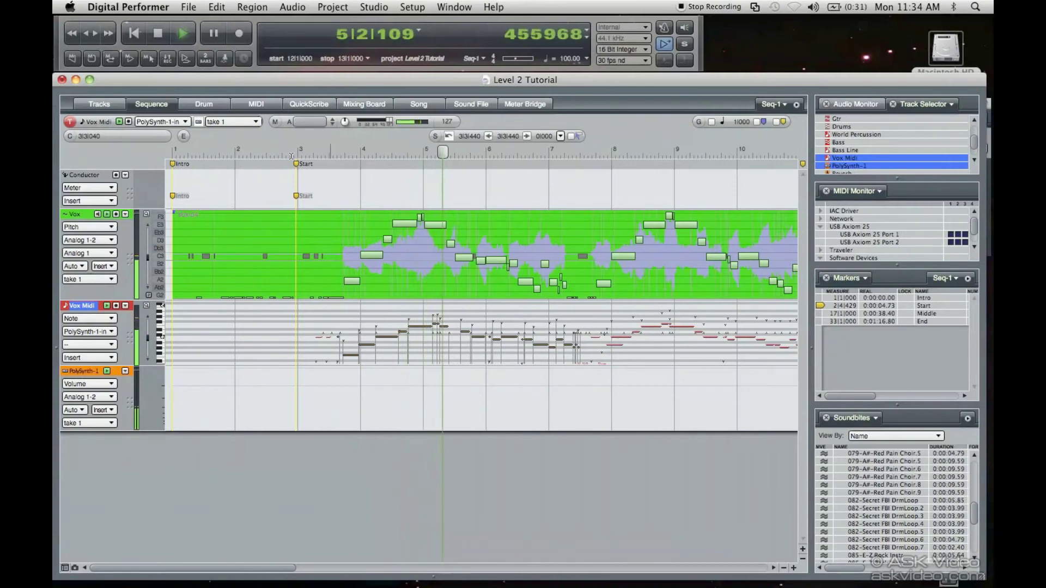
pyautogui.press('space')
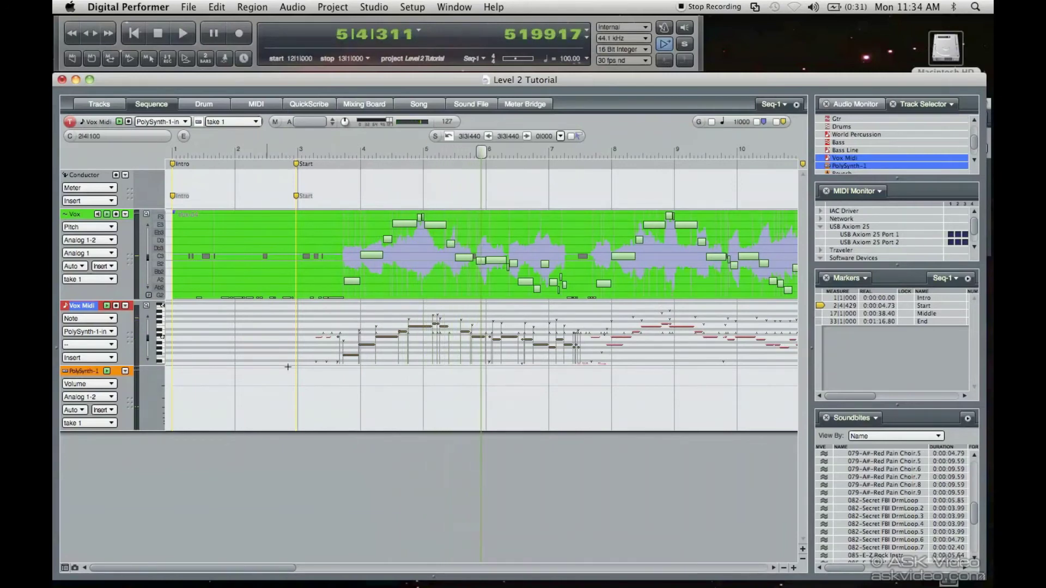
pyautogui.moveTo(423, 331); pyautogui.dragTo(411, 332)
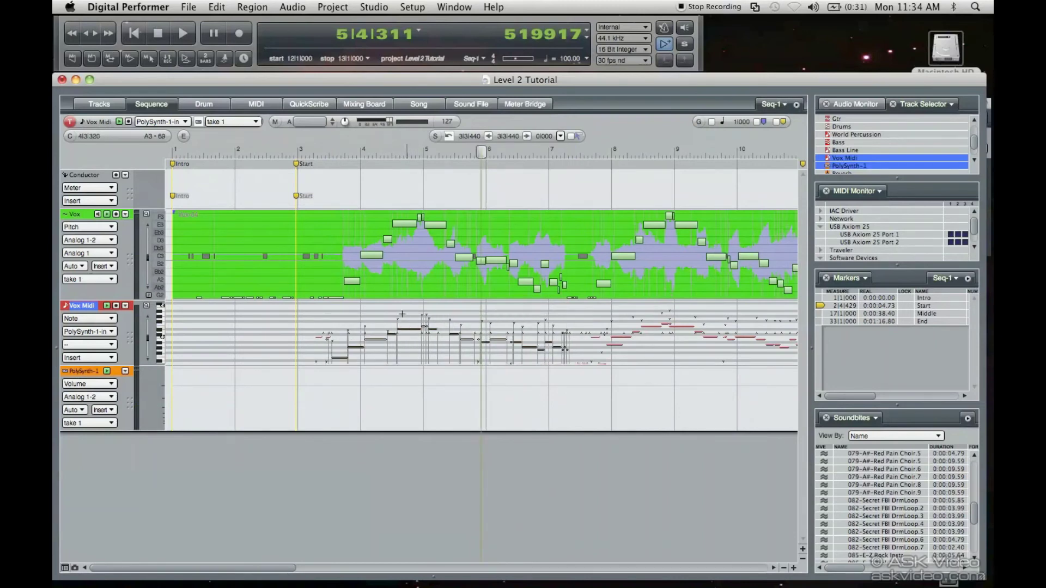
pyautogui.click(318, 150)
pyautogui.press('space')
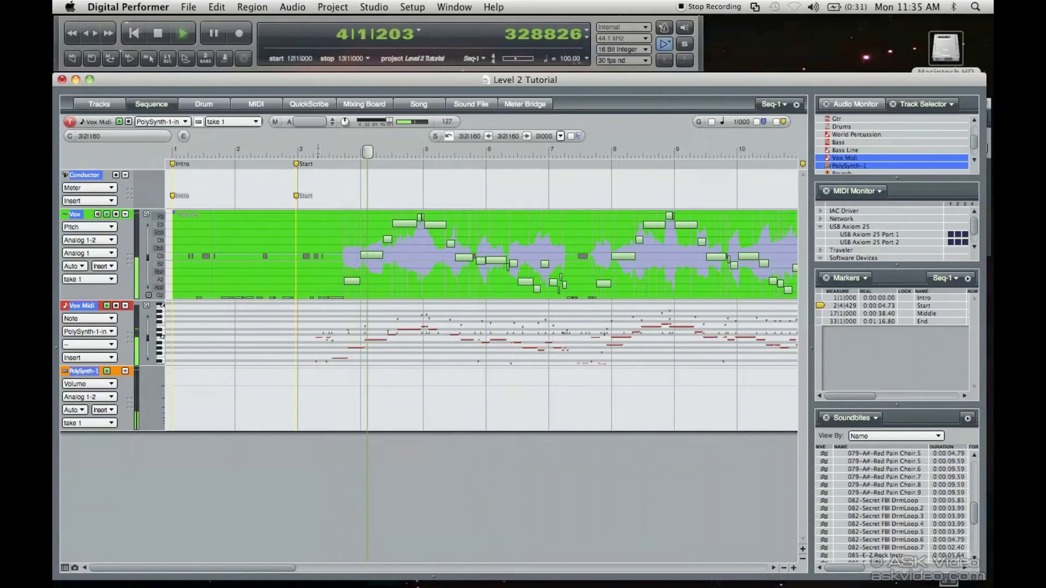
# Step: Stop playback, select then deselect the Vox Midi notes, and replay briefly from bar 3
pyautogui.press('space')
pyautogui.press('super+z')
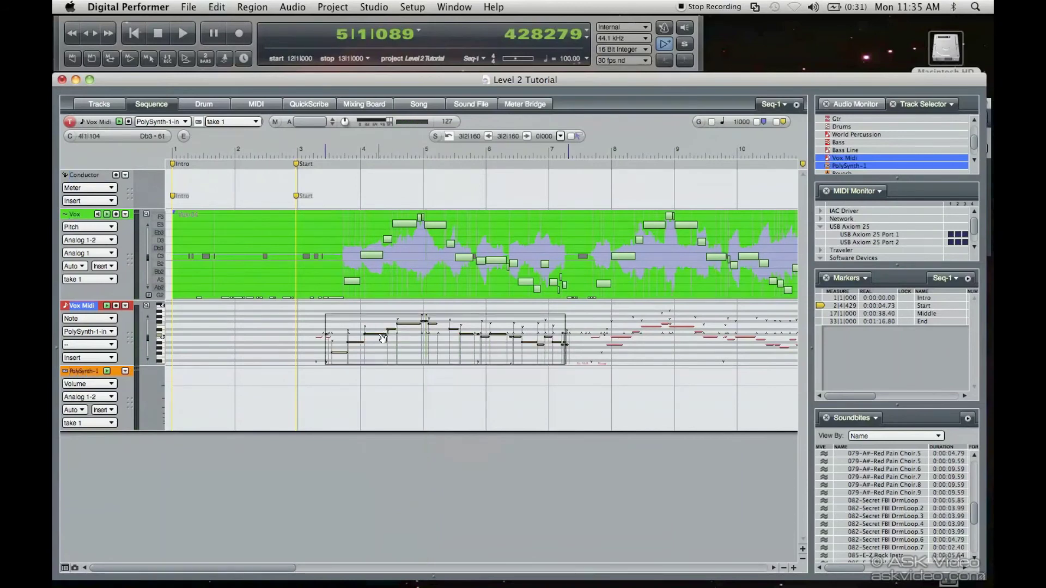
pyautogui.click(341, 216)
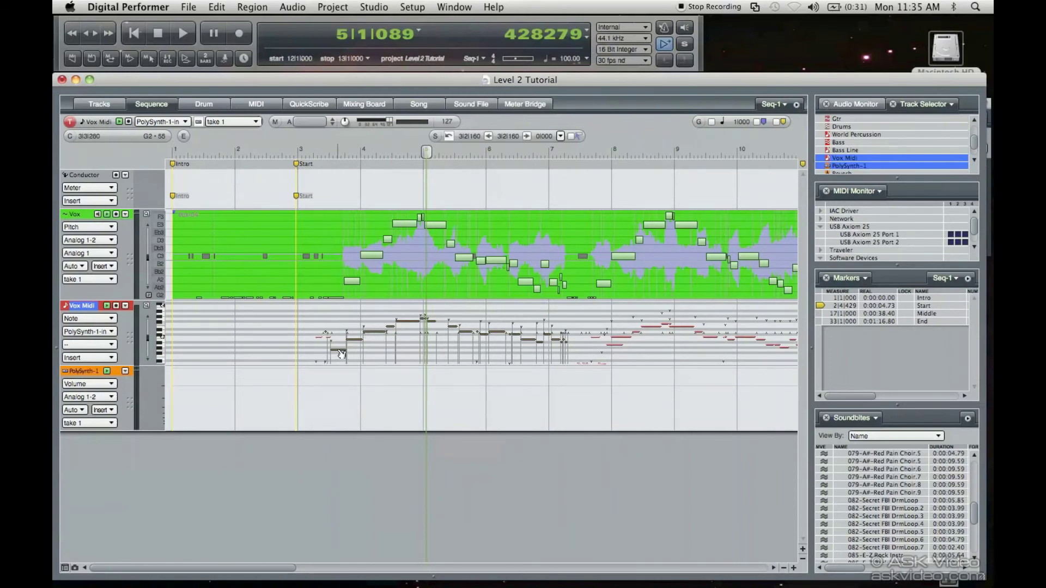
pyautogui.click(301, 154)
pyautogui.press('space')
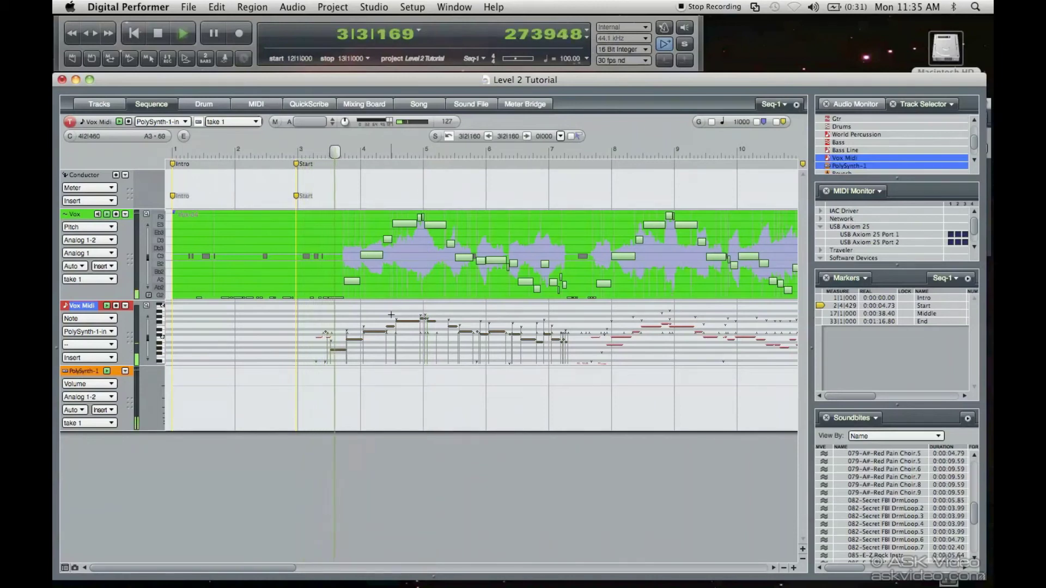
pyautogui.press('space')
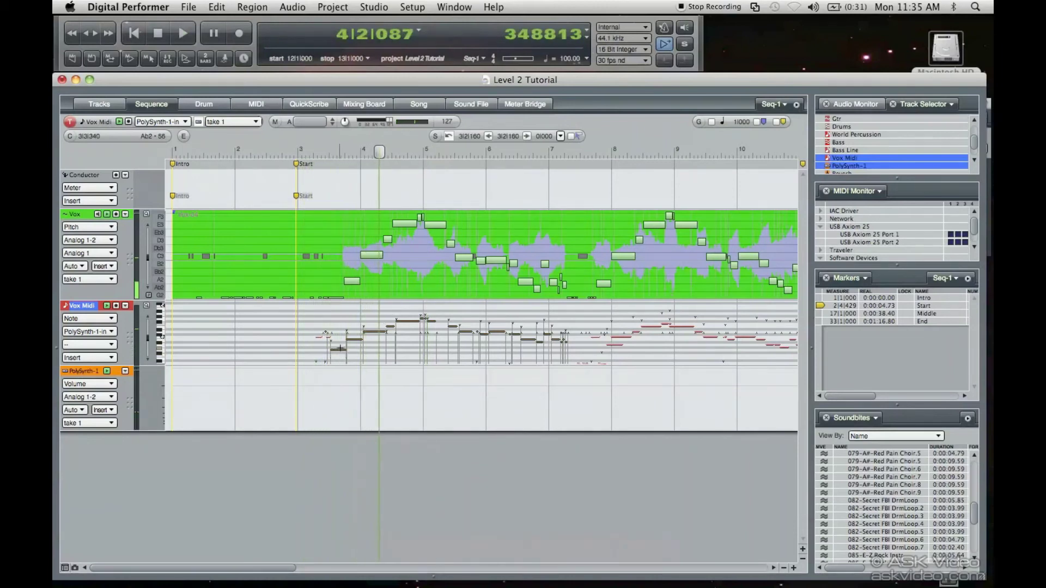
# Step: Play the Vox Midi phrase against the vocal from bar 3, then zoom in around measures 5–9
pyautogui.click(343, 354)
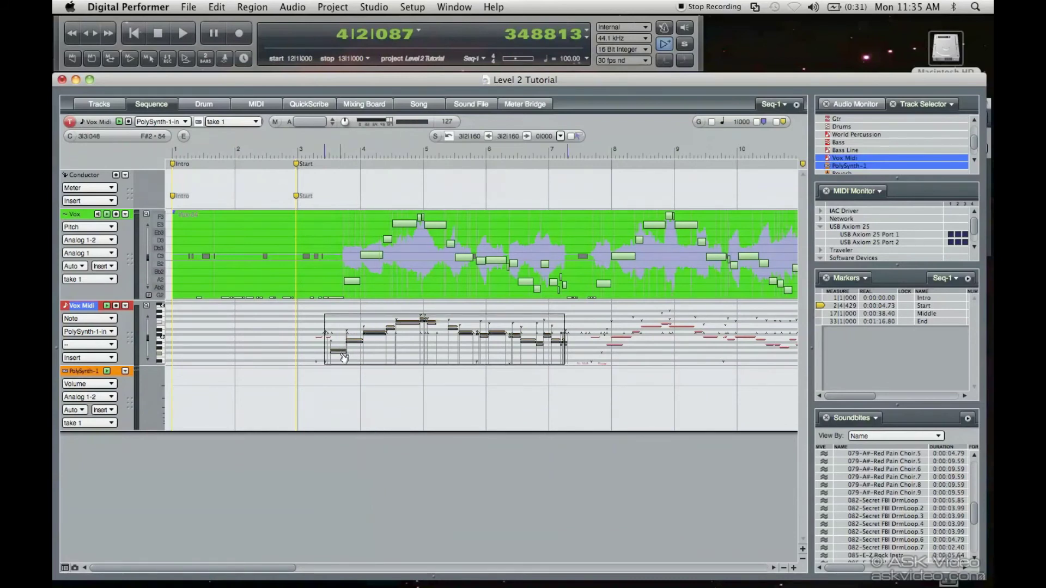
pyautogui.click(344, 358)
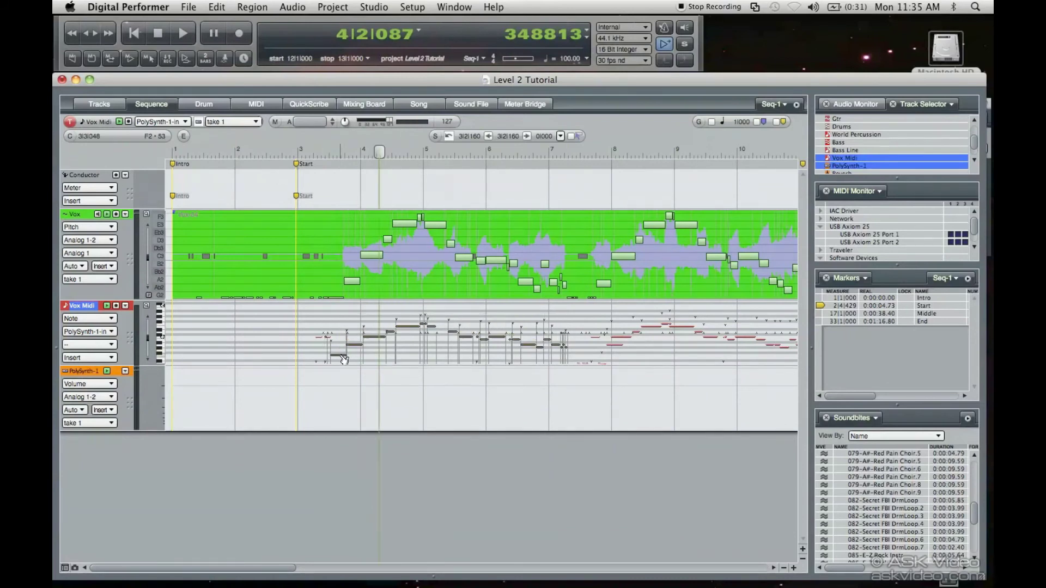
pyautogui.click(305, 152)
pyautogui.press('space')
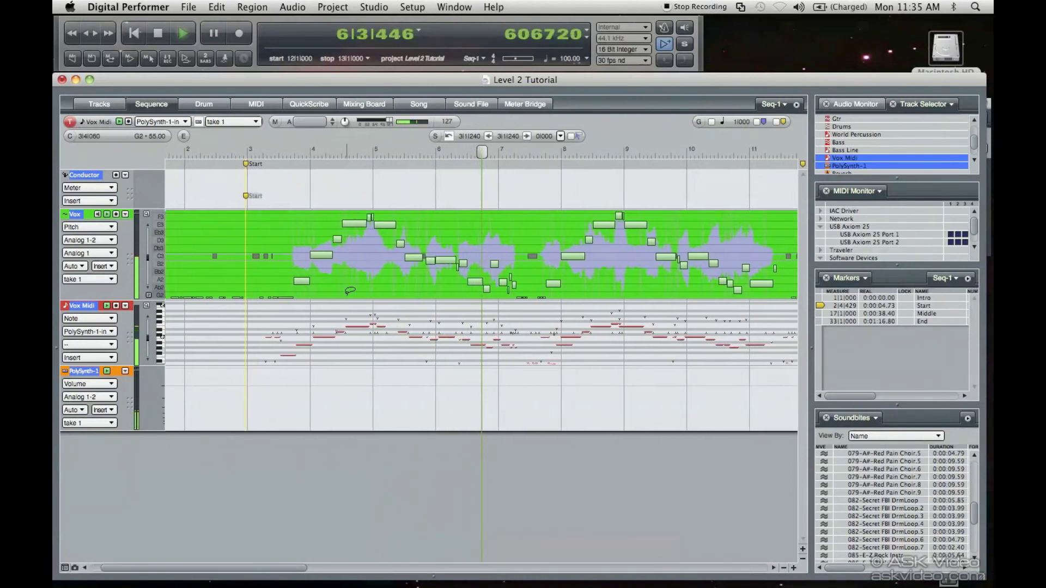
pyautogui.press('space')
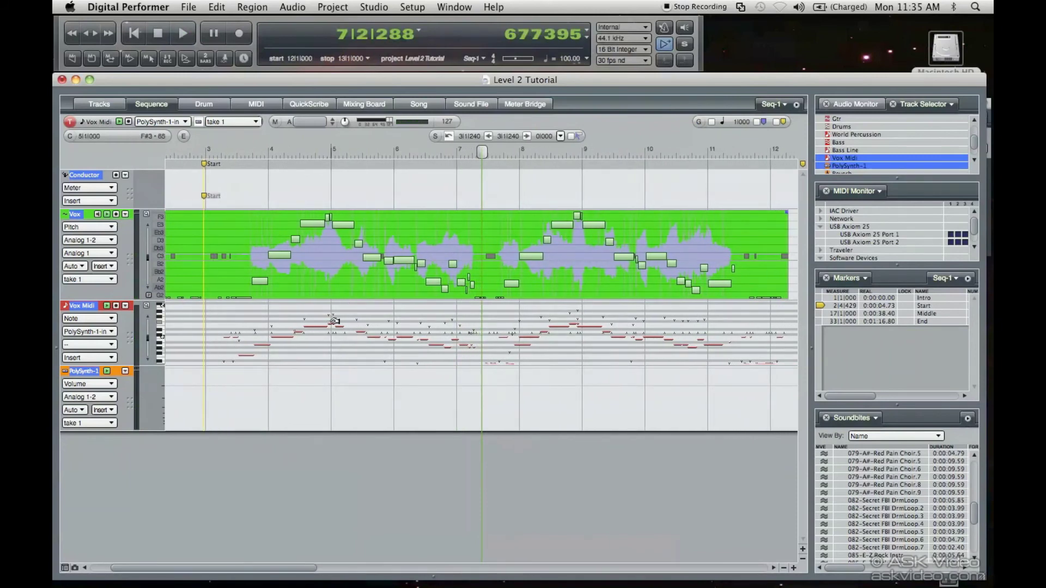
pyautogui.press('super+bracketright')
pyautogui.press('super+bracketright')
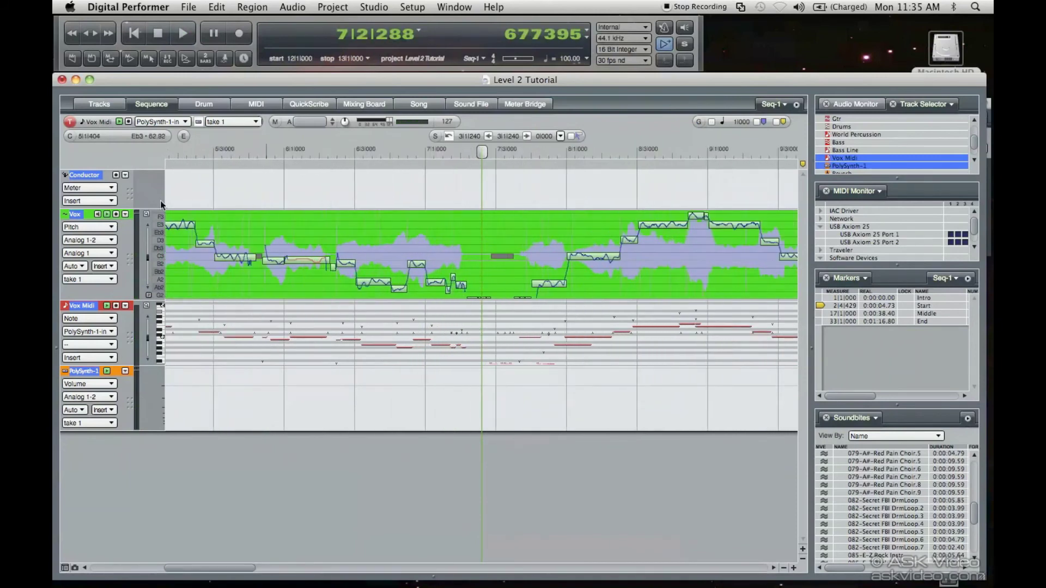
# Step: Delete the stray short notes near 3|1–3|3 and another stray low note
pyautogui.moveTo(482, 152); pyautogui.dragTo(429, 152)
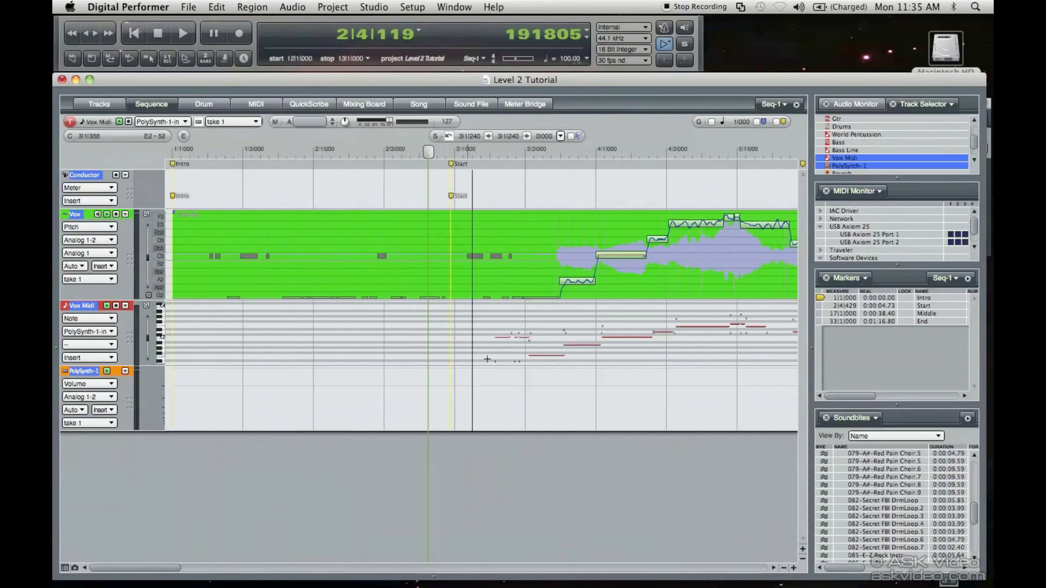
pyautogui.moveTo(470, 325); pyautogui.dragTo(532, 349)
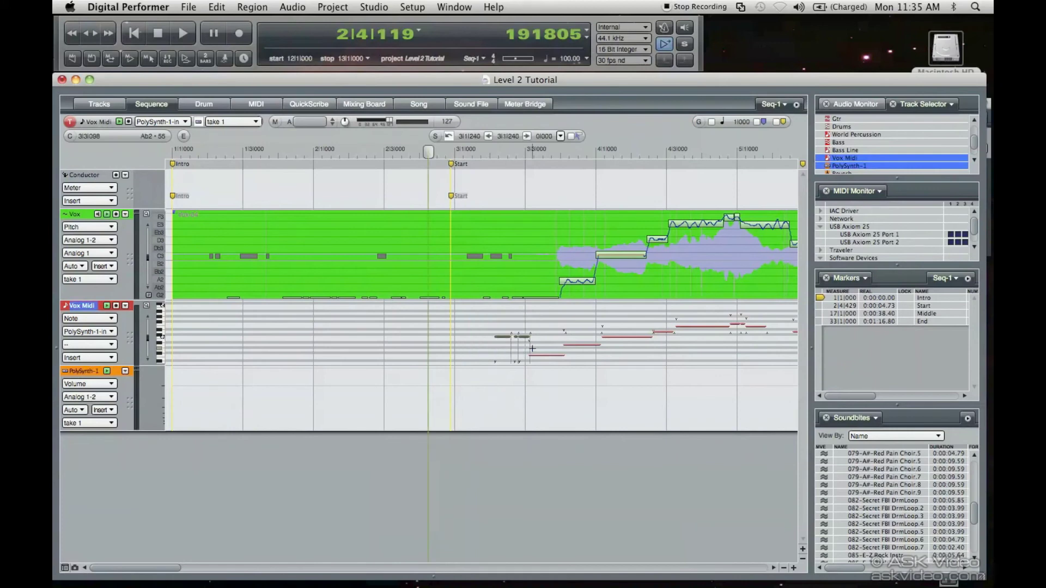
pyautogui.press('Delete')
pyautogui.click(539, 355)
pyautogui.press('Delete')
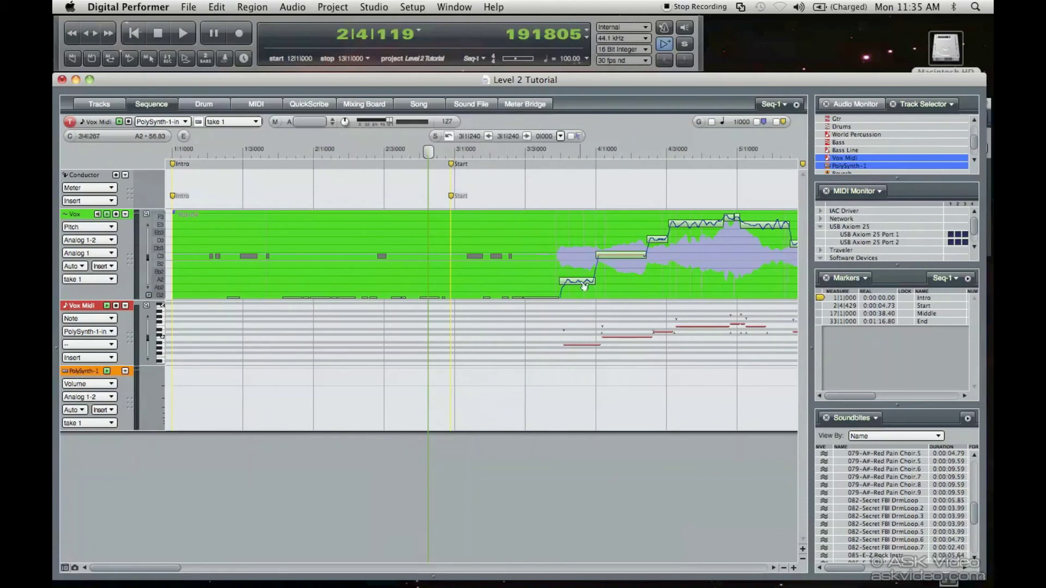
# Step: Inspect a short F3 note, then play the cleaned-up Vox Midi part from around bar 2
pyautogui.click(744, 328)
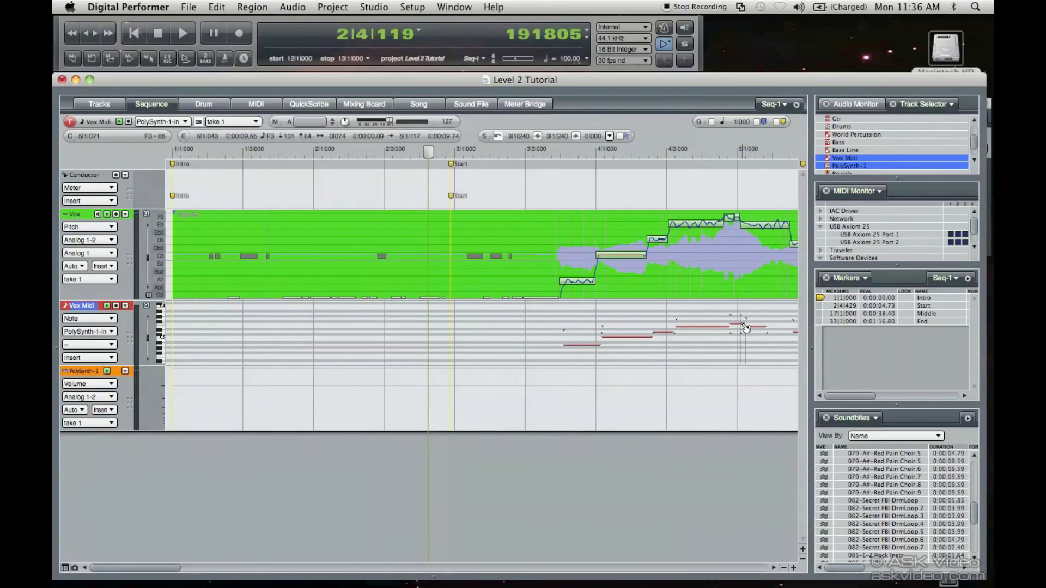
pyautogui.click(742, 324)
pyautogui.moveTo(746, 323); pyautogui.dragTo(750, 320)
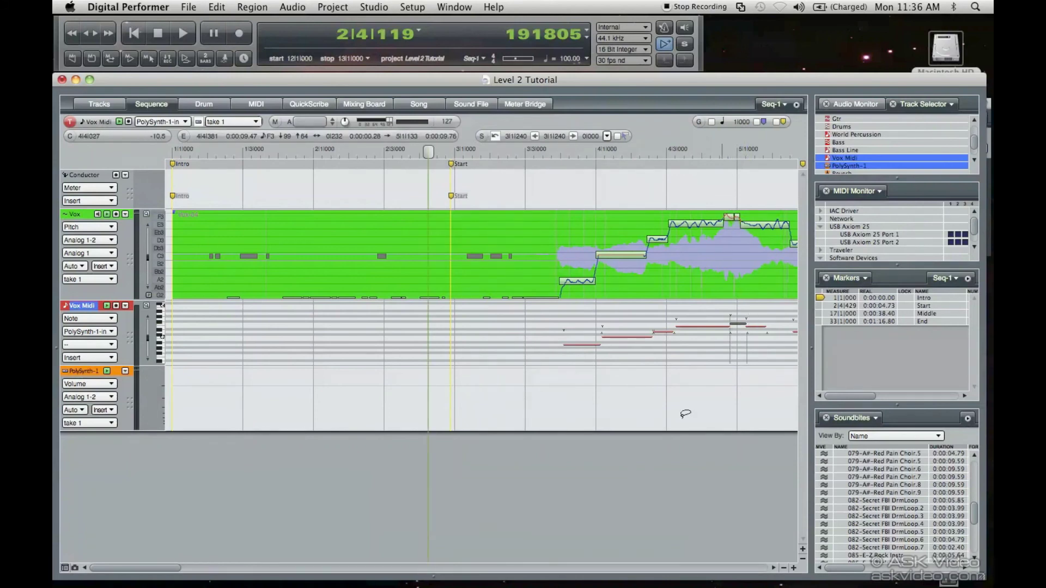
pyautogui.moveTo(170, 568); pyautogui.dragTo(237, 555)
pyautogui.press('space')
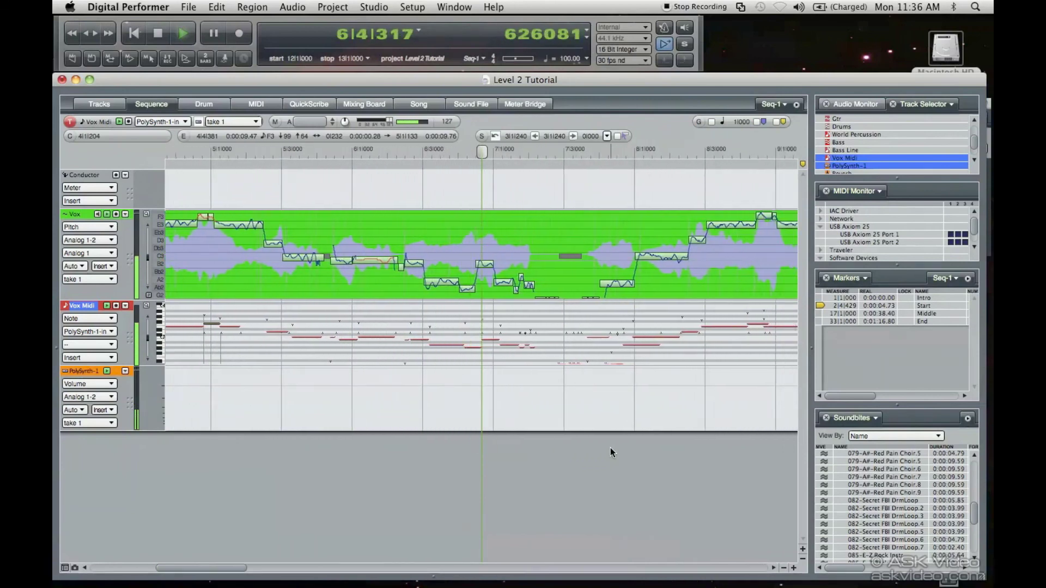
pyautogui.press('space')
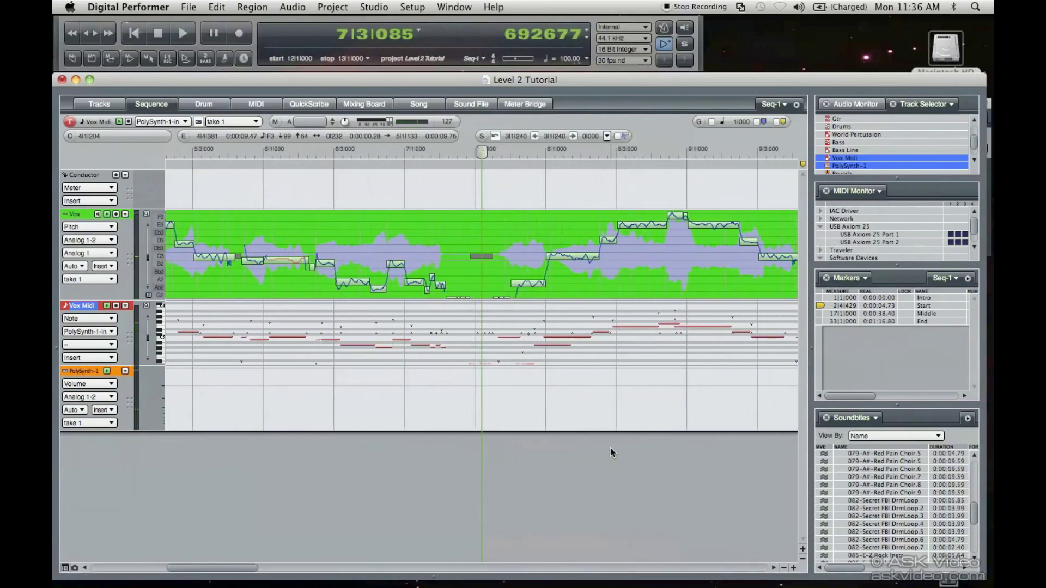